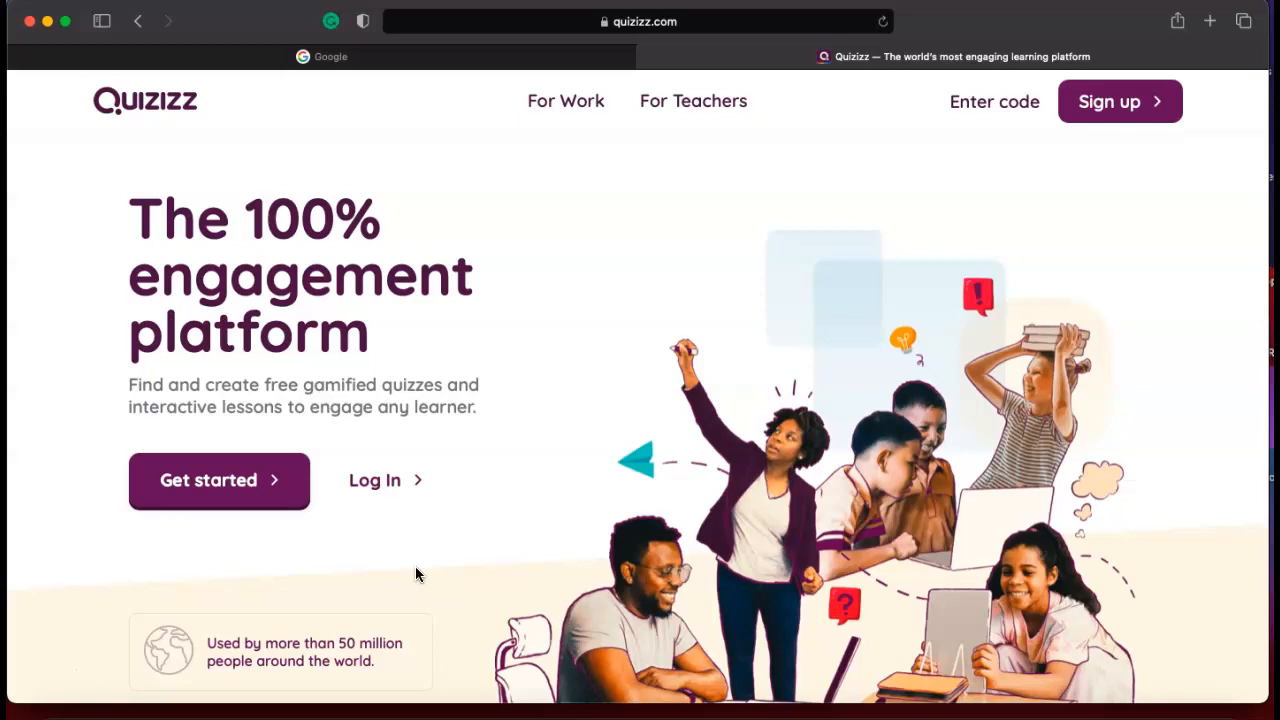
Log in to Quizizz with the Gmail account.
{"action": "left_click", "coordinate": [381, 494]}
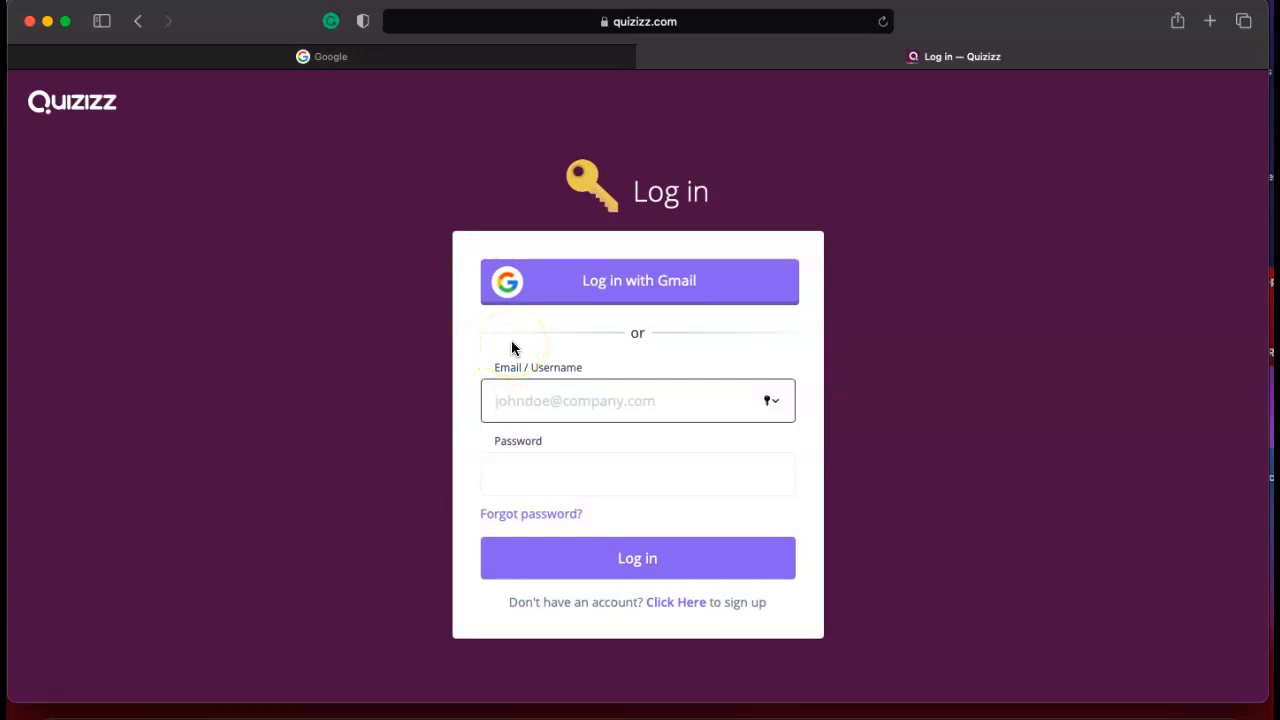
{"action": "left_click", "coordinate": [532, 303]}
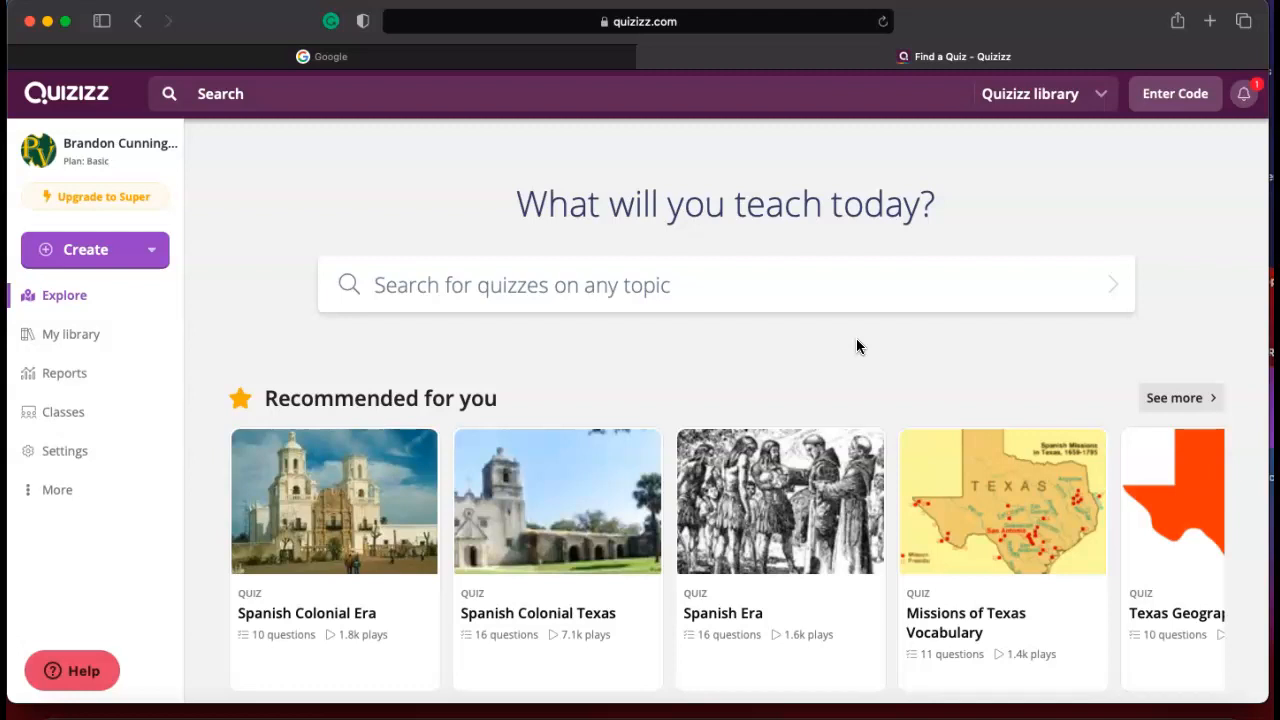
Browse the recommended quizzes on the Explore page.
{"action": "scroll", "coordinate": [515, 535], "scroll_direction": "down", "scroll_amount": 1}
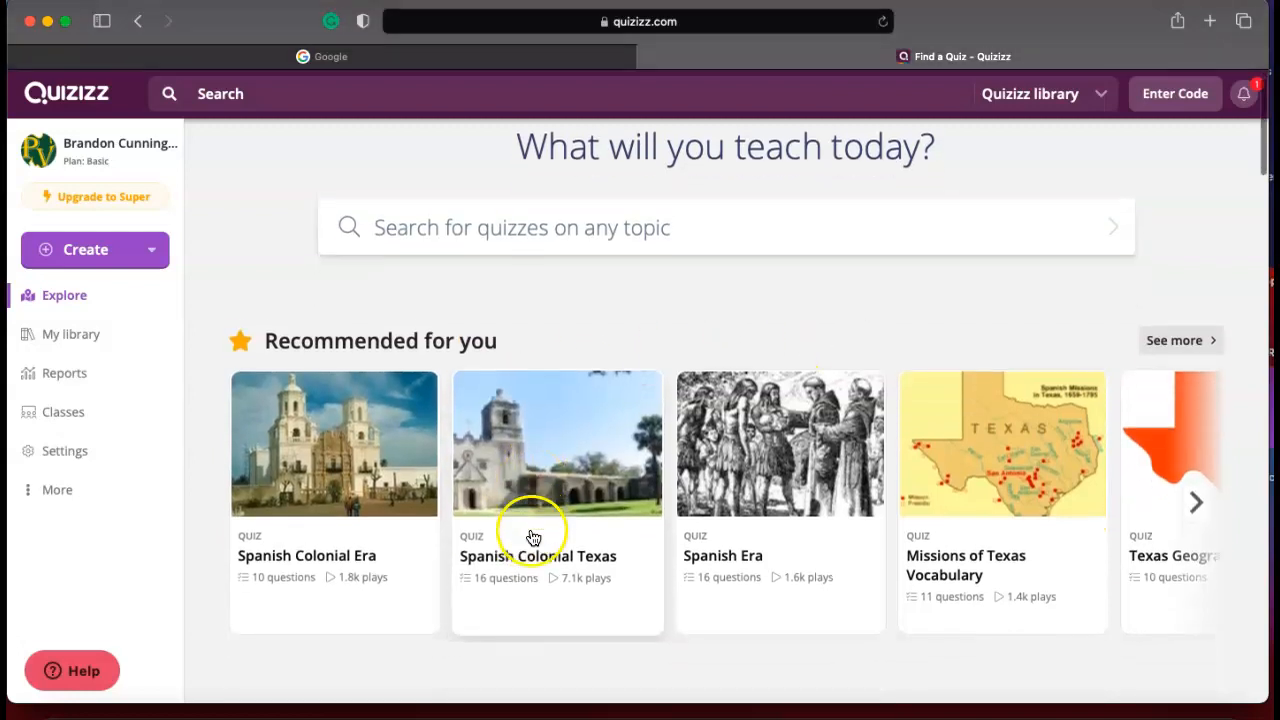
{"action": "left_click", "coordinate": [1198, 508]}
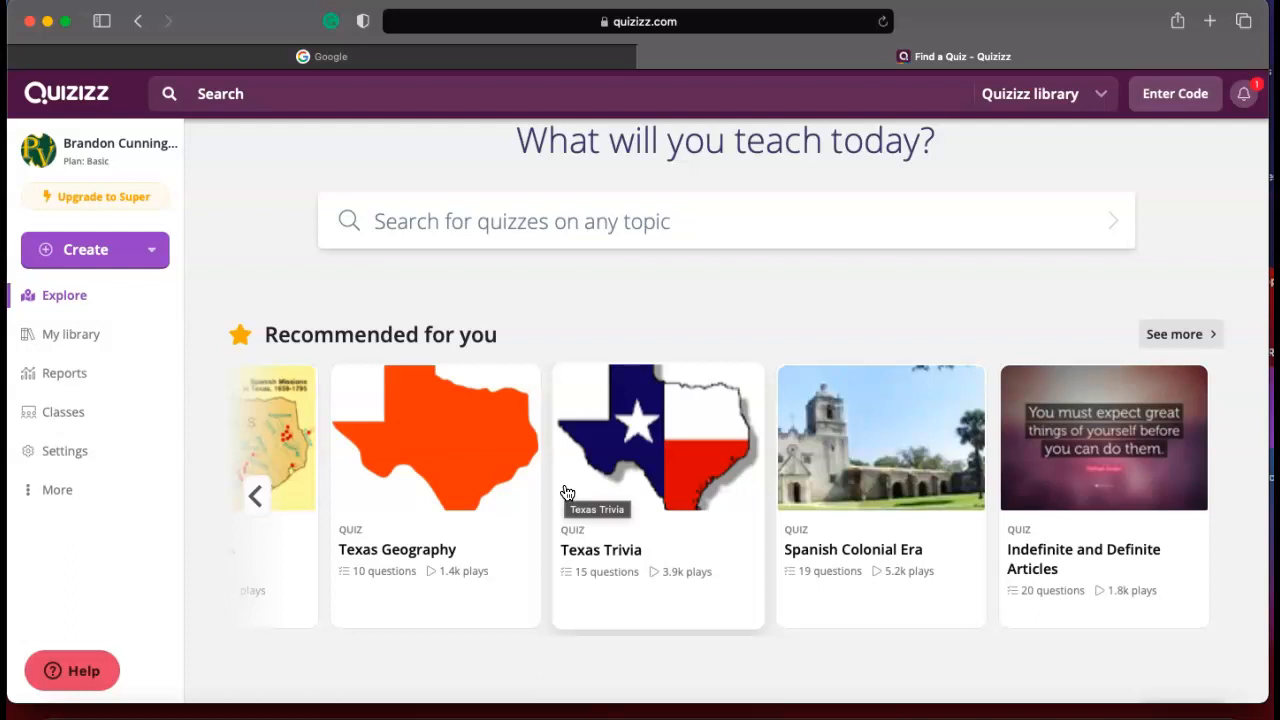
{"action": "left_click", "coordinate": [55, 671]}
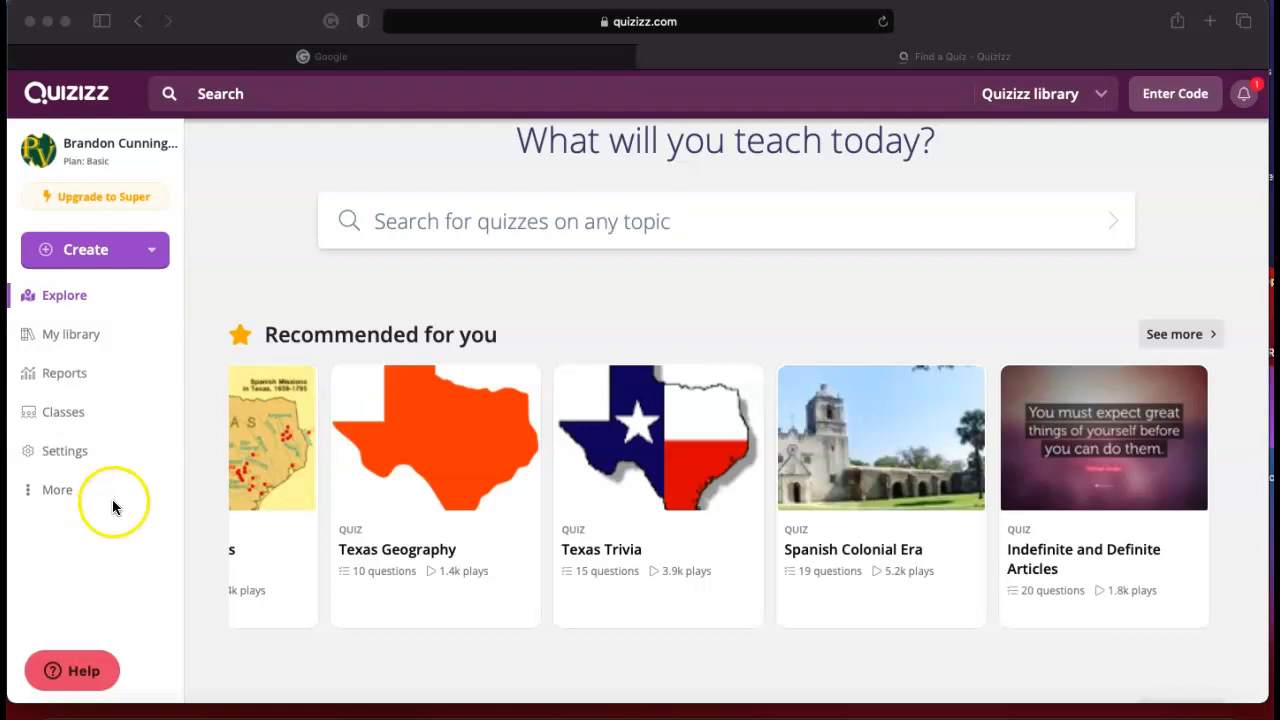
Start creating a new quiz rather than a lesson.
{"action": "left_click", "coordinate": [105, 260]}
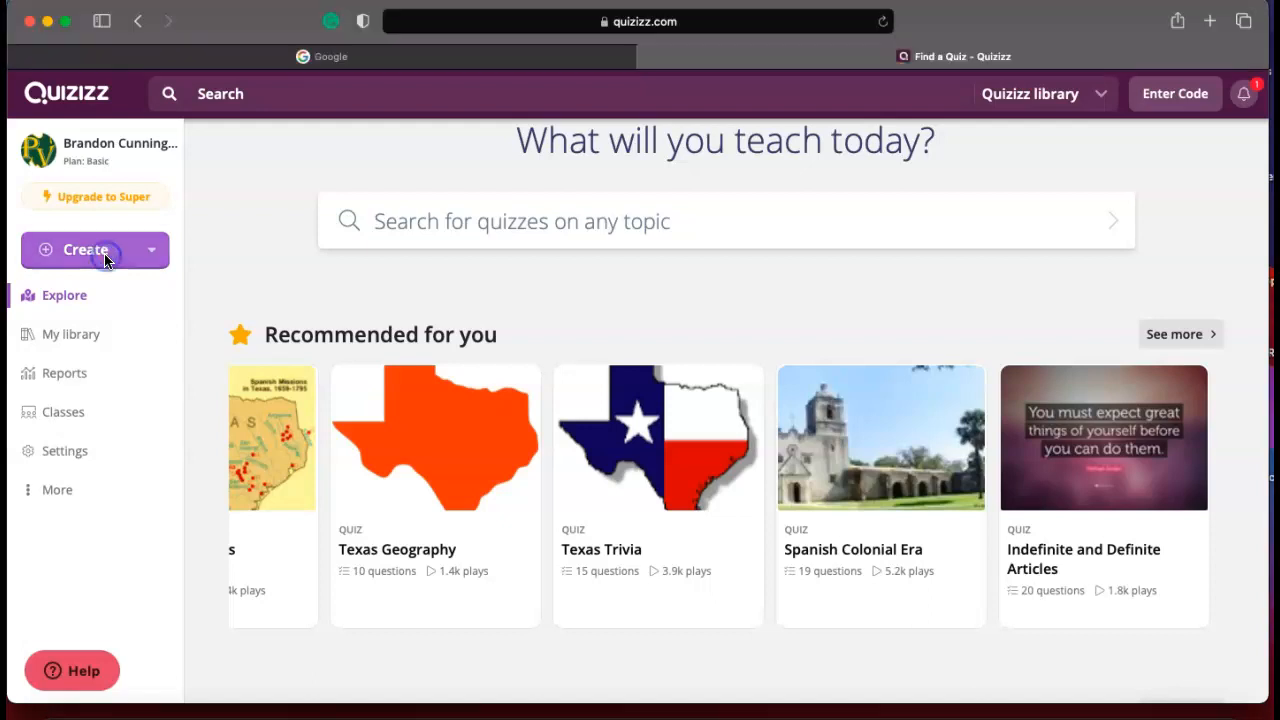
{"action": "left_click", "coordinate": [105, 258]}
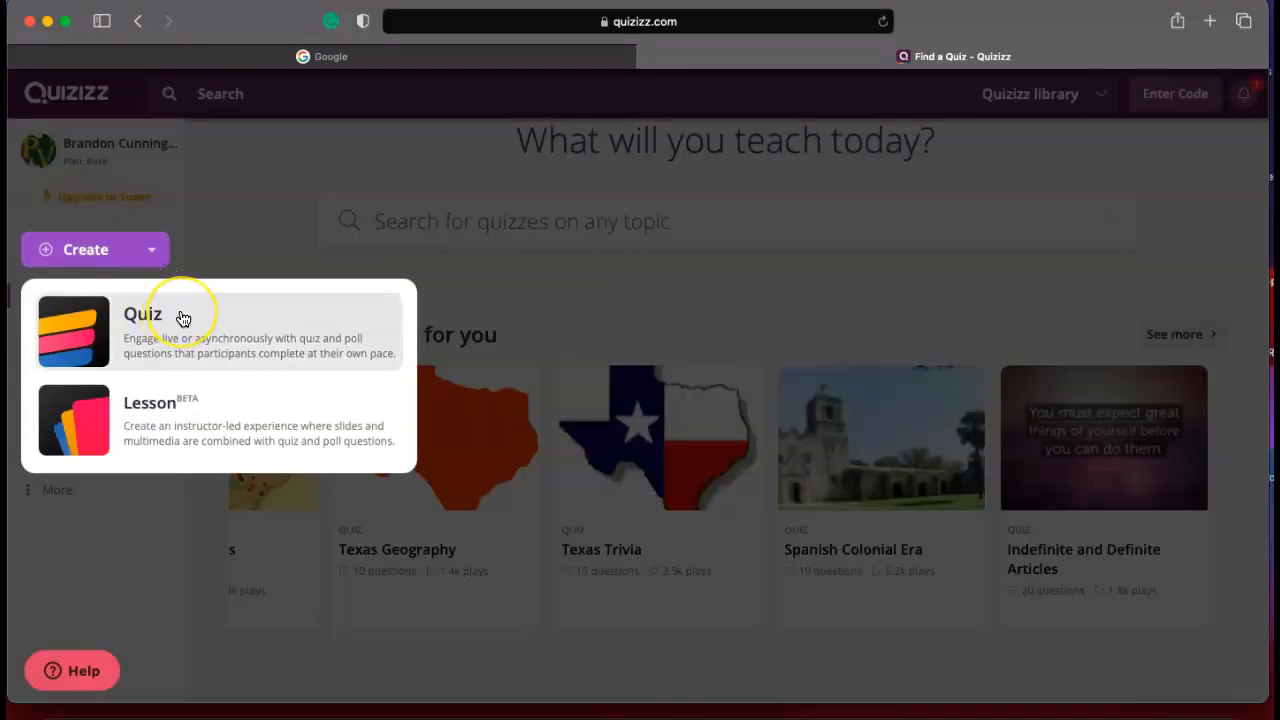
{"action": "left_click", "coordinate": [150, 345]}
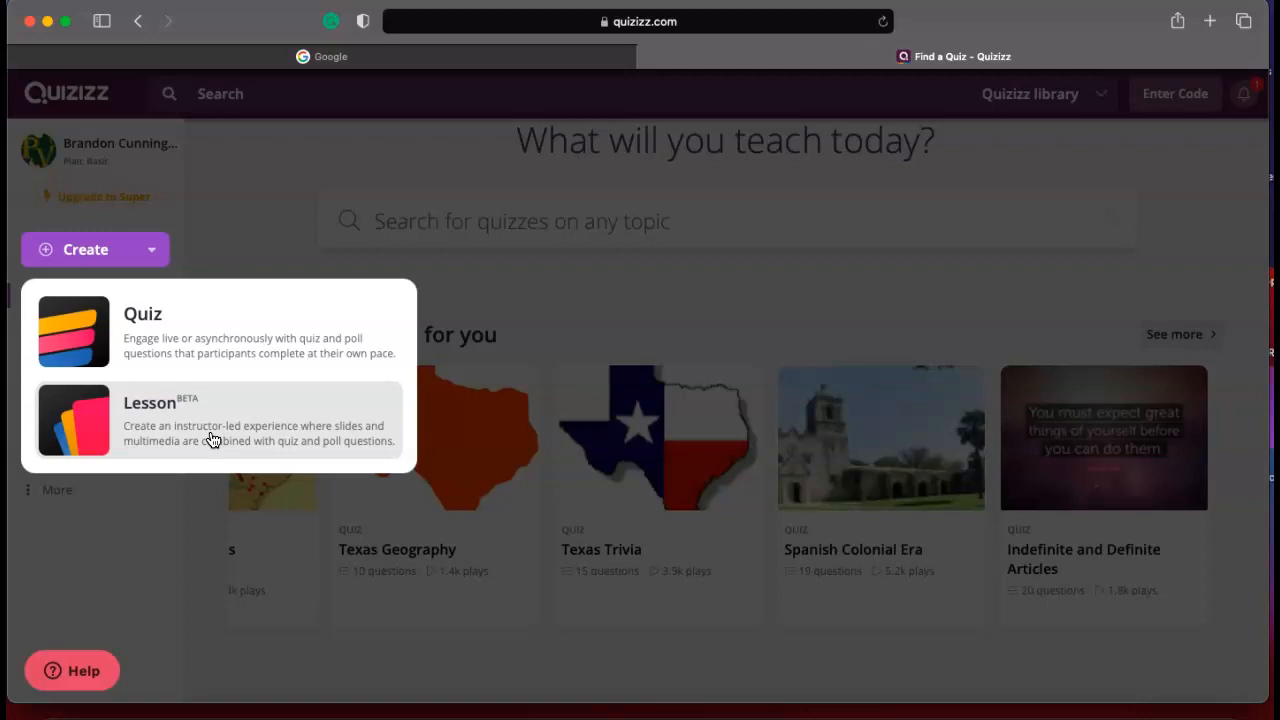
{"action": "left_click", "coordinate": [225, 357]}
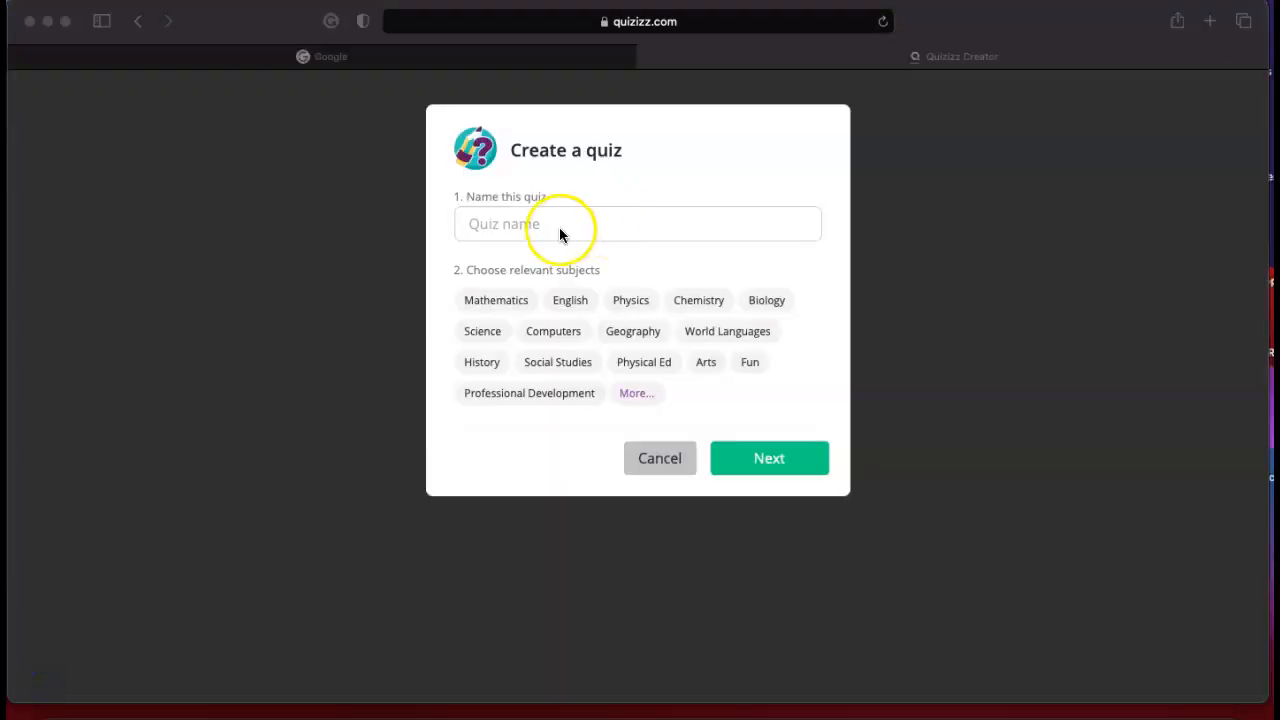
Name the quiz "Civil War and Reconstruction Obj 1 Review".
{"action": "left_click", "coordinate": [524, 232]}
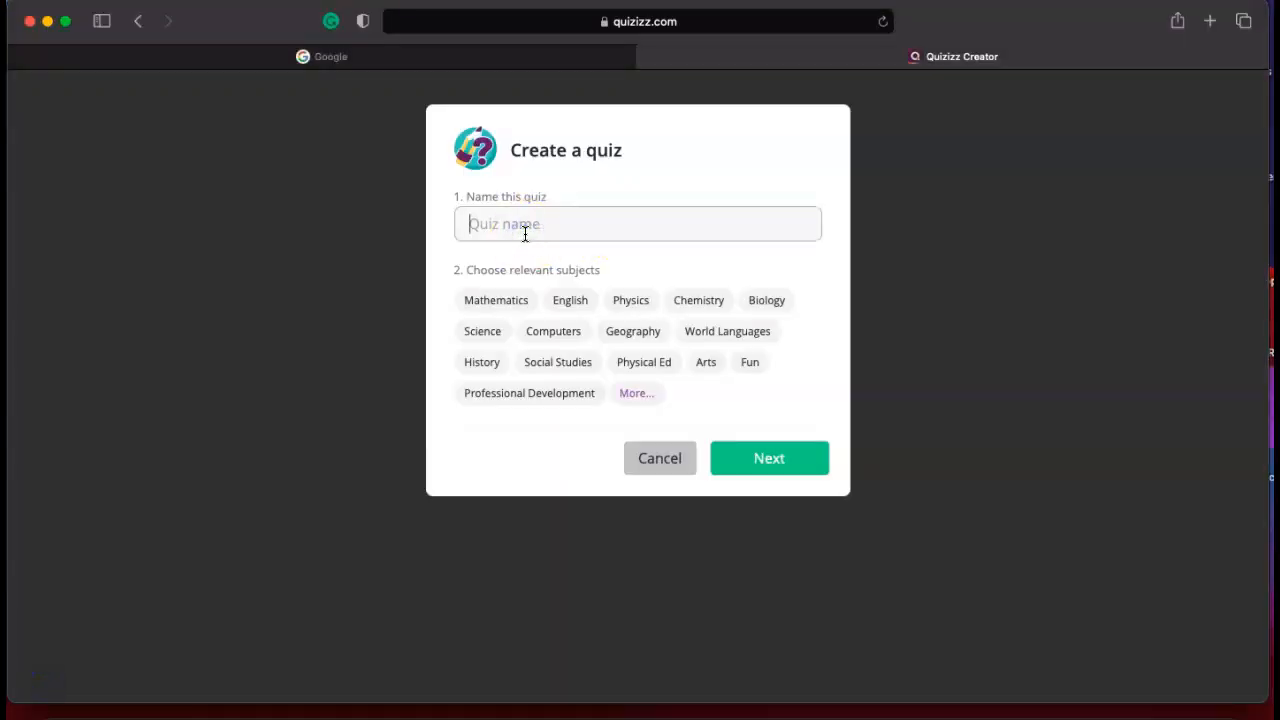
{"action": "type", "text": "Civil War and Reco"}
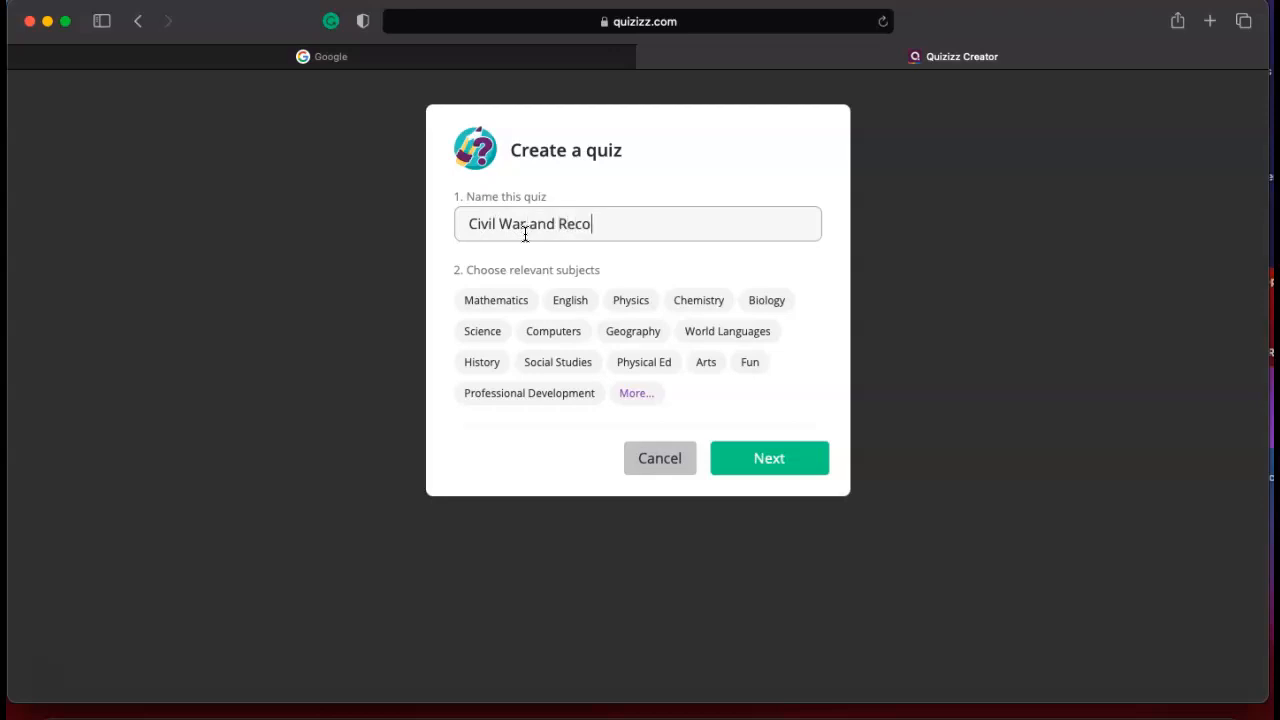
{"action": "type", "text": "nstruction Obj 1 Review"}
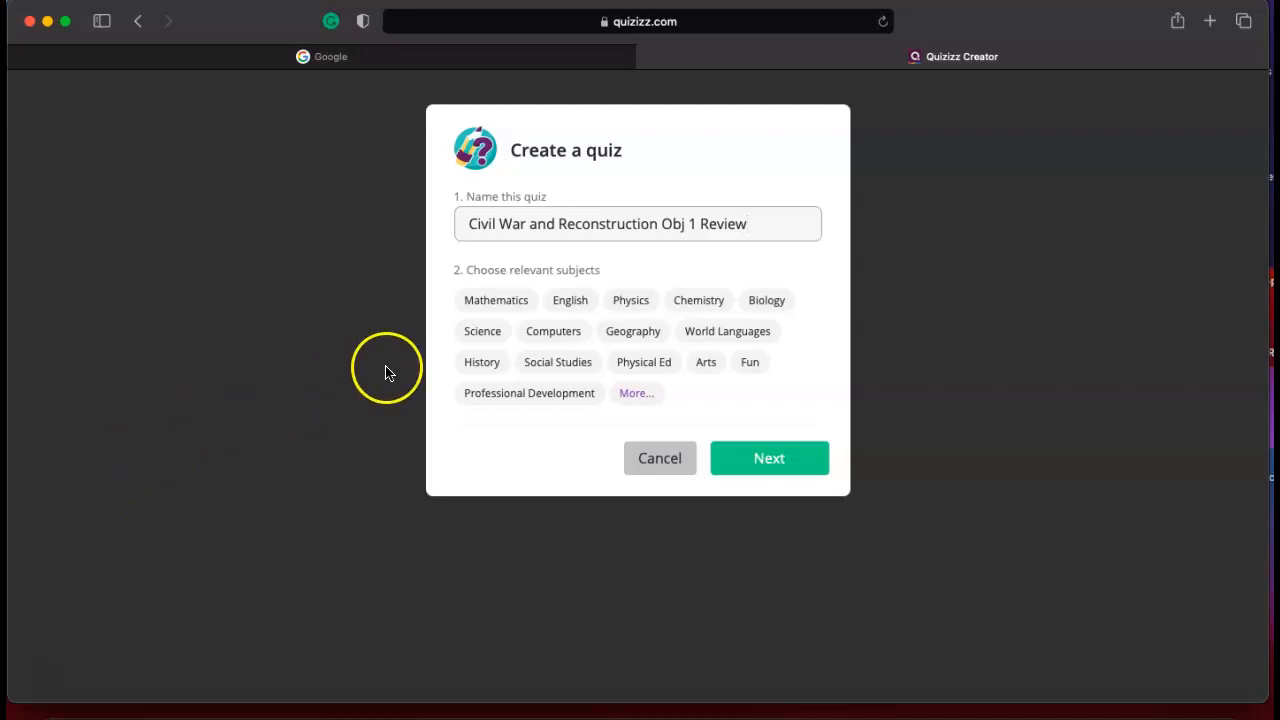
Assign History and Social Studies as the quiz's subjects and continue to the quiz editor.
{"action": "left_click", "coordinate": [484, 367]}
{"action": "left_click", "coordinate": [537, 370]}
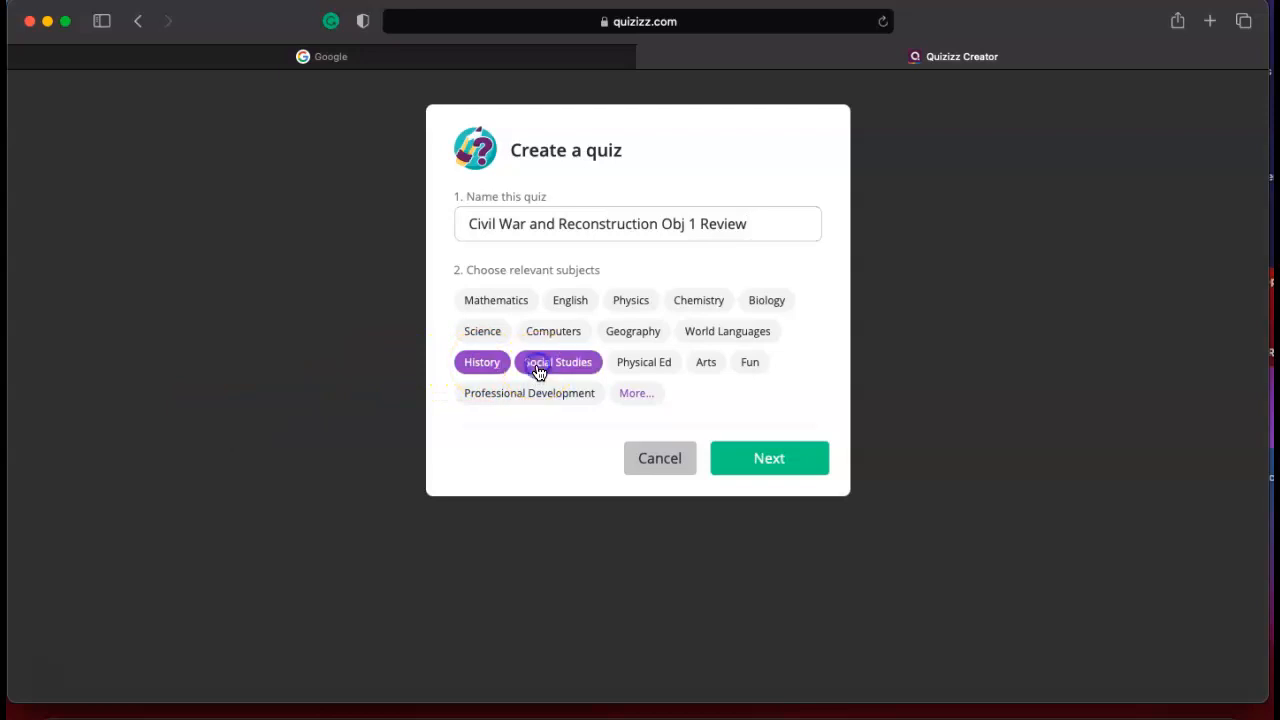
{"action": "left_click", "coordinate": [750, 458]}
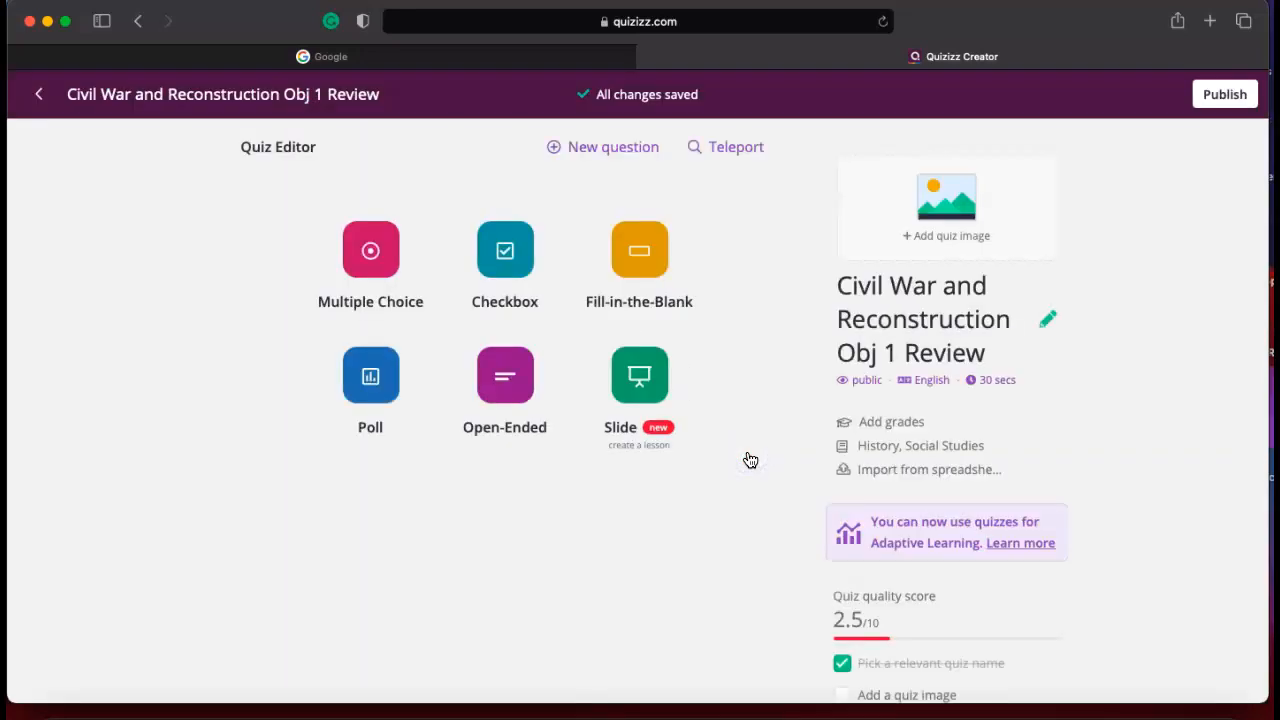
Add a new multiple-choice question to the quiz.
{"action": "left_click", "coordinate": [55, 675]}
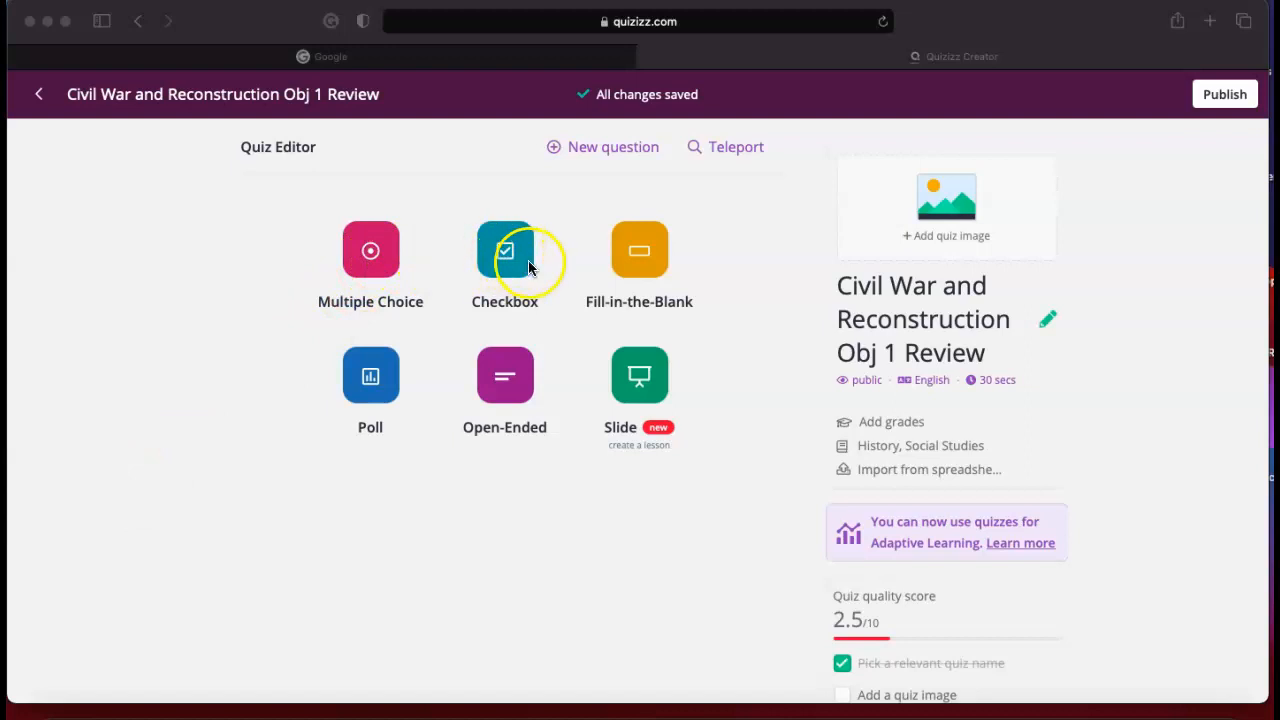
{"action": "left_click", "coordinate": [579, 133]}
{"action": "left_click", "coordinate": [574, 146]}
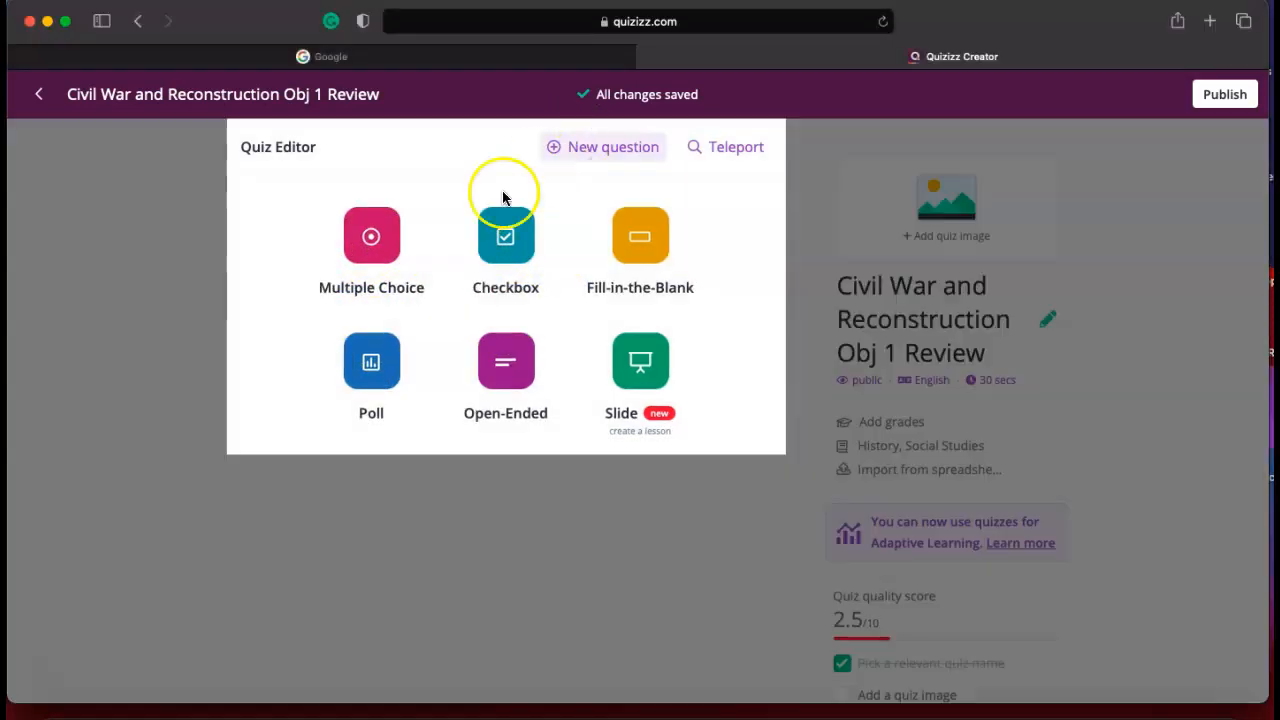
{"action": "left_click", "coordinate": [415, 243]}
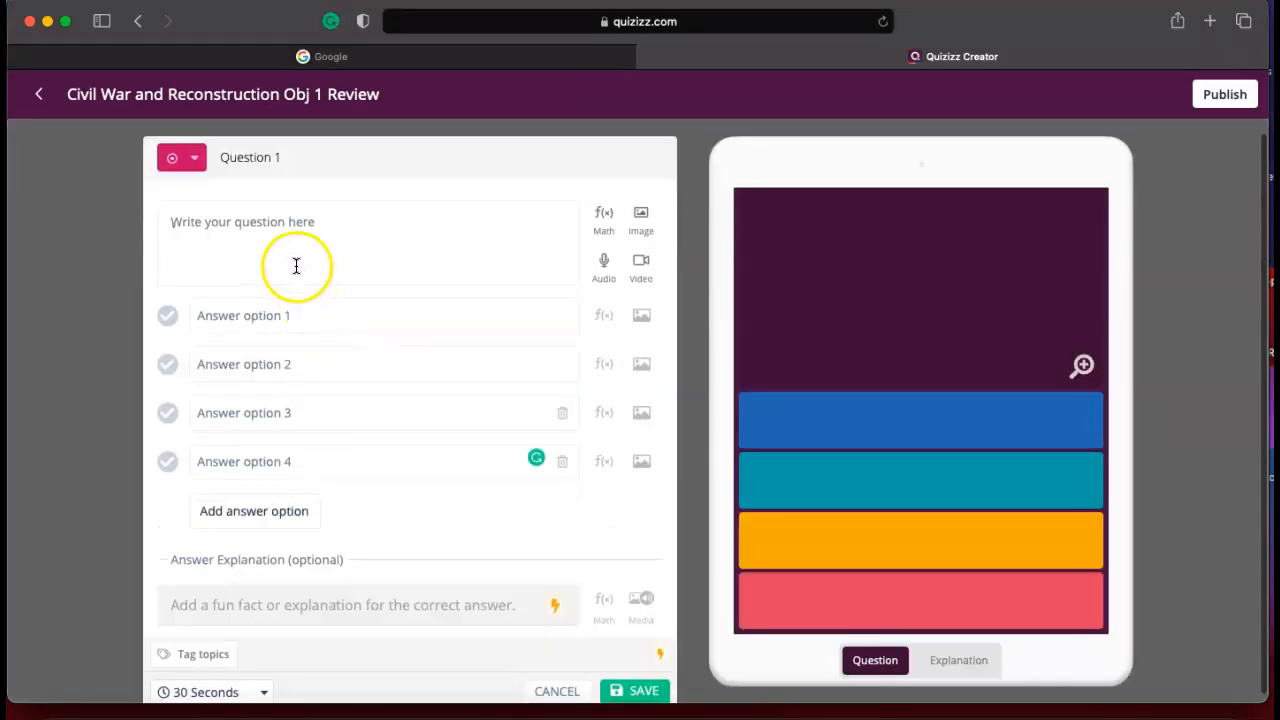
Enter "What years were the Civil War fought" as the text of Question 1.
{"action": "left_click", "coordinate": [295, 256]}
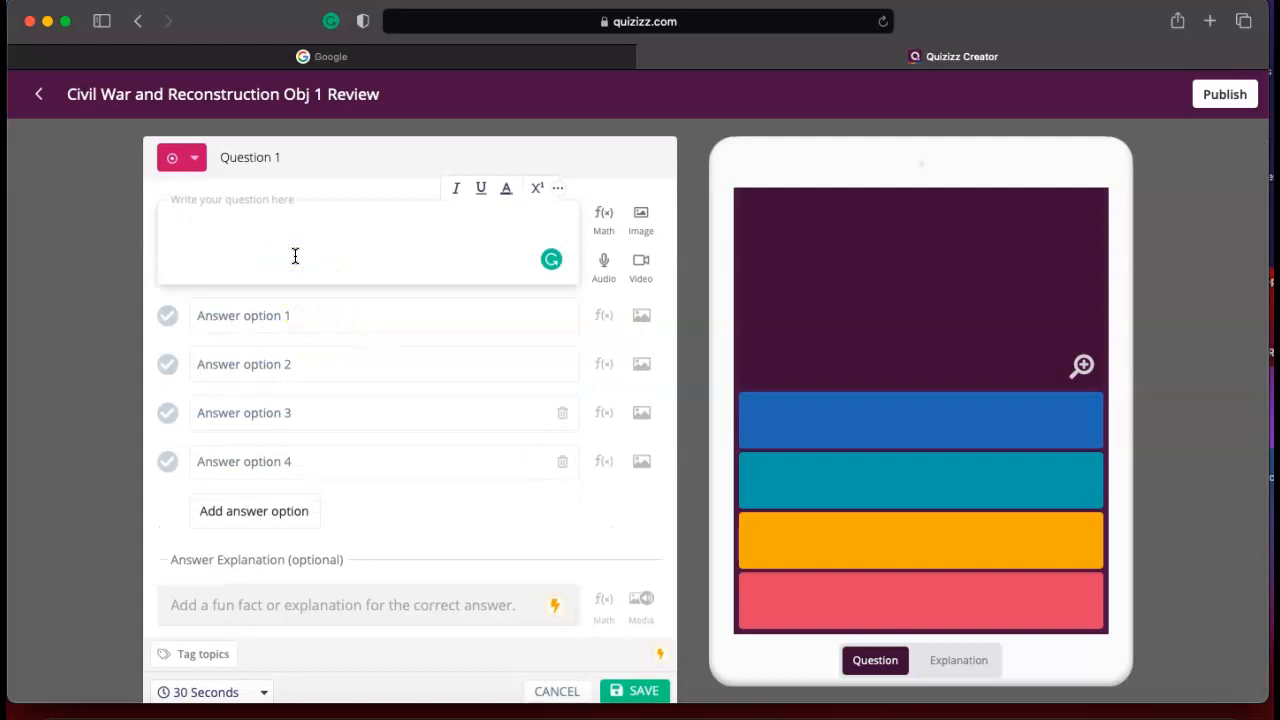
{"action": "type", "text": "What"}
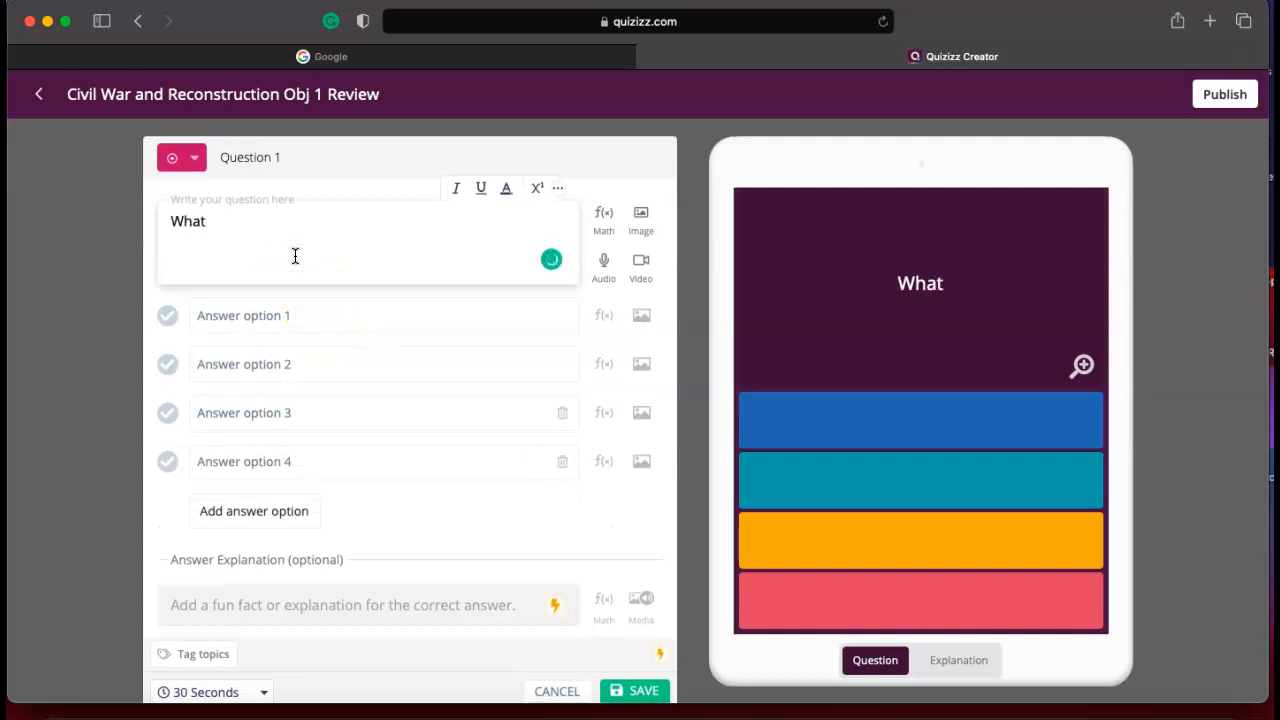
{"action": "type", "text": " years were t"}
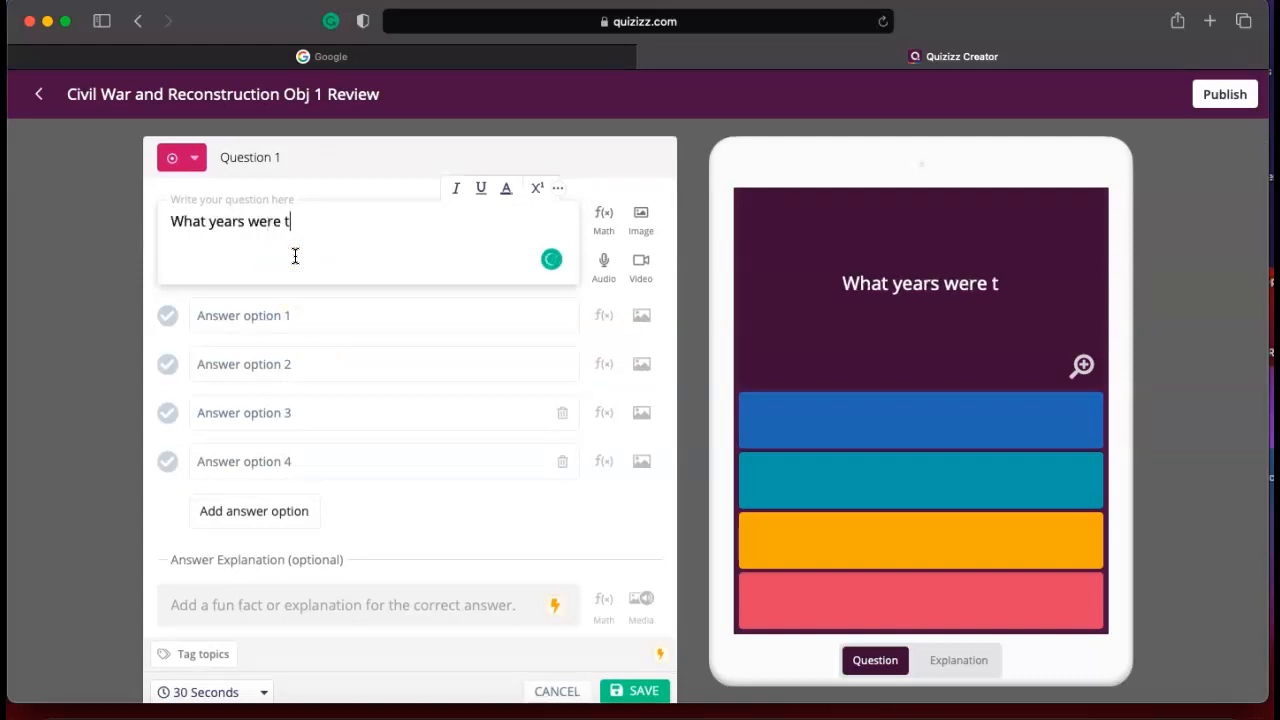
{"action": "type", "text": "he Civil "}
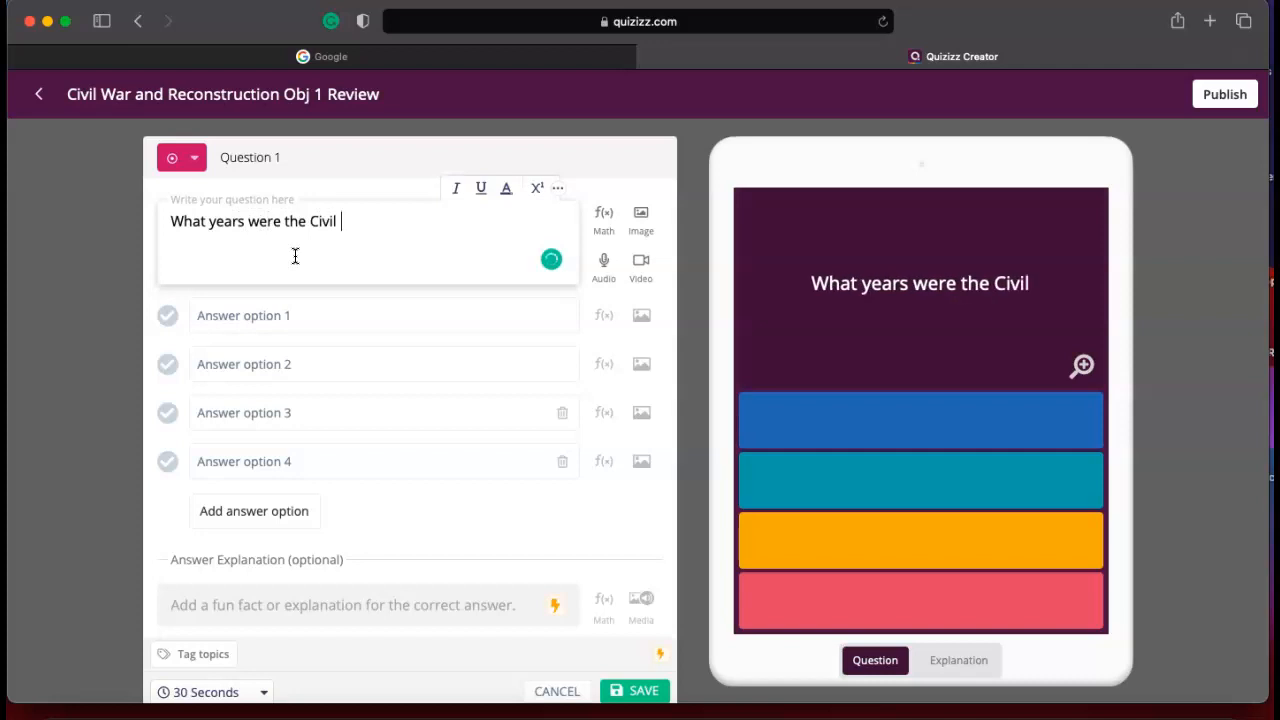
{"action": "type", "text": "War fog"}
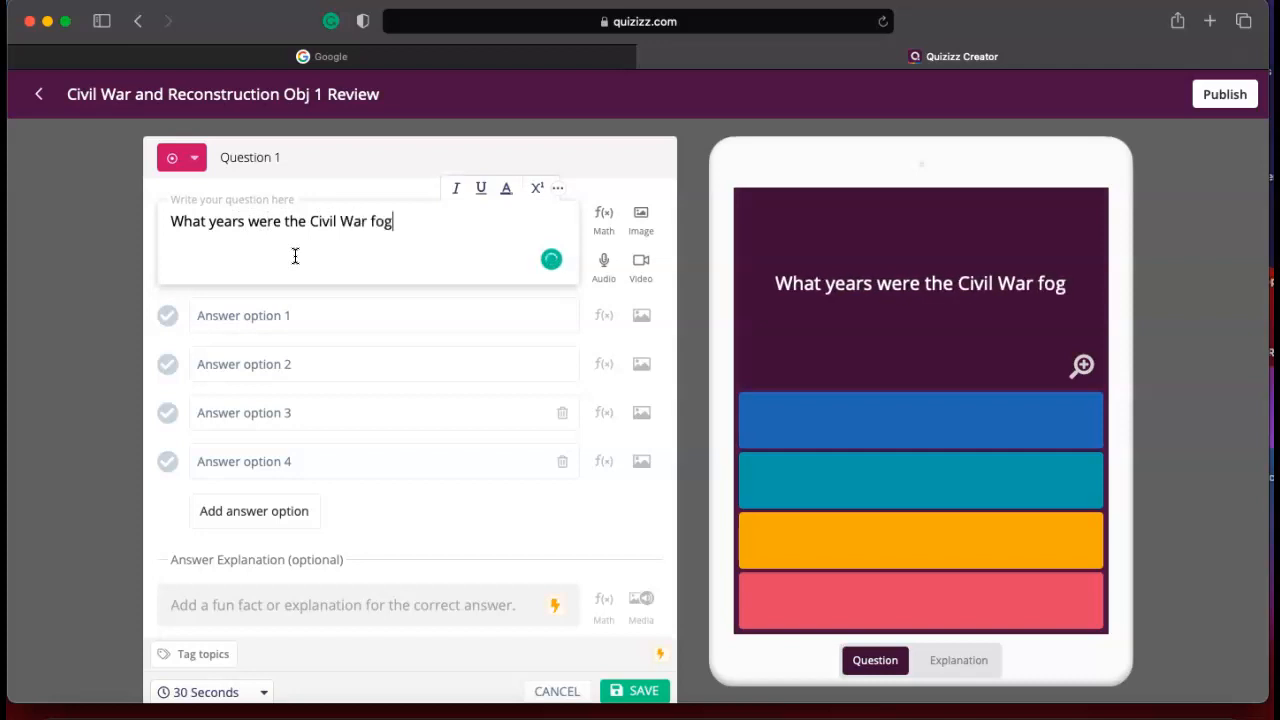
{"action": "key", "text": "BackSpace"}
{"action": "type", "text": "ught"}
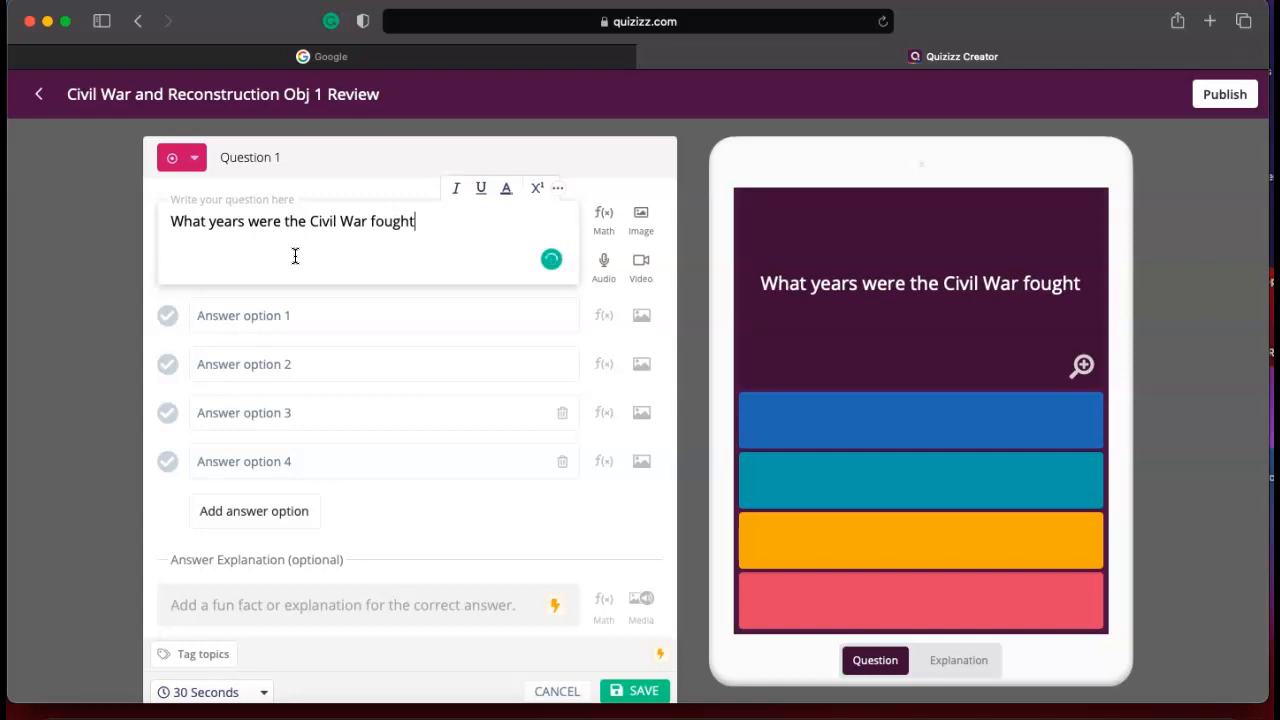
Correct the question text to read "What years was the Civil War fought?", including the closing question mark.
{"action": "left_click", "coordinate": [281, 219]}
{"action": "key", "text": "BackSpace"}
{"action": "key", "text": "BackSpace"}
{"action": "key", "text": "BackSpace"}
{"action": "type", "text": "as"}
{"action": "left_click", "coordinate": [411, 224]}
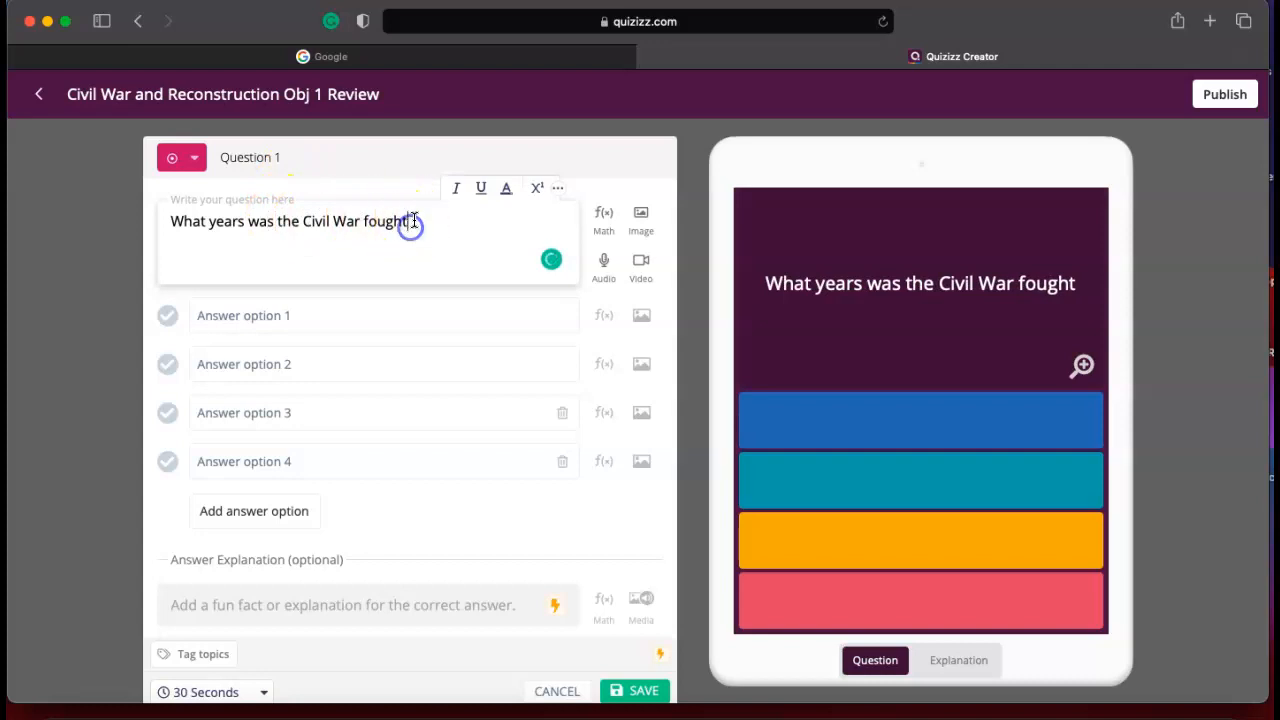
{"action": "type", "text": "?"}
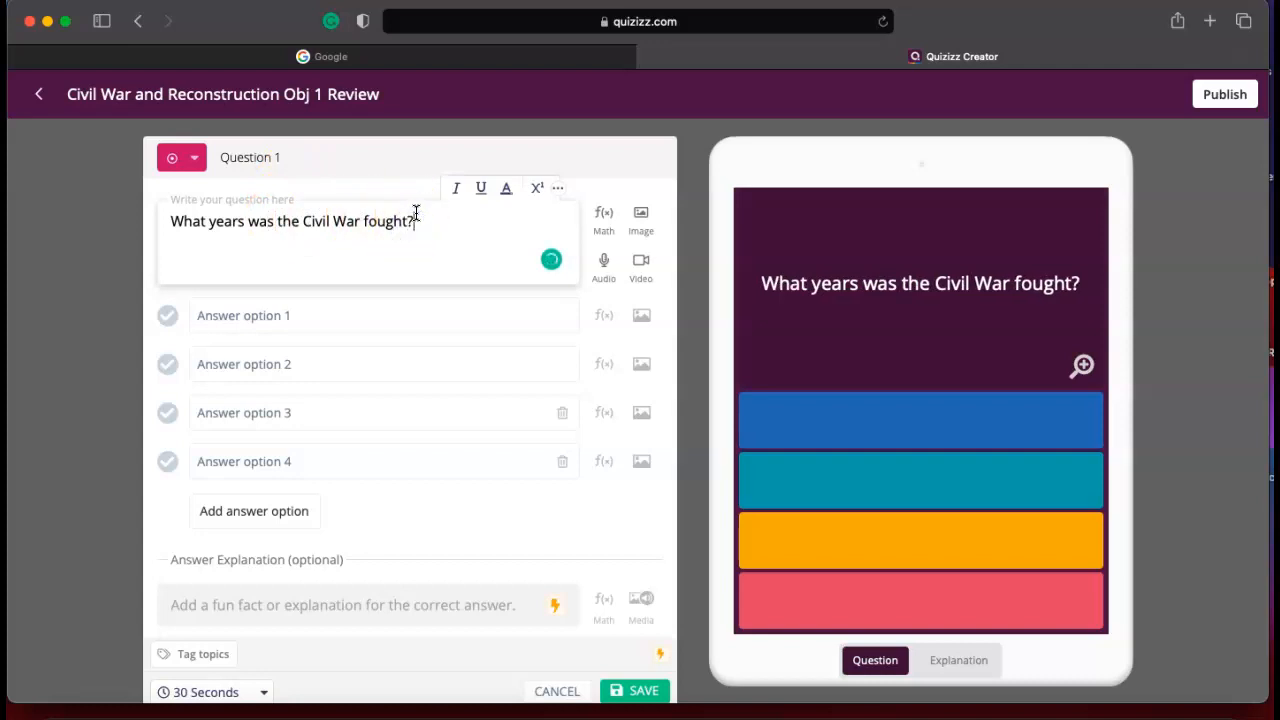
Fill in the first two answer options with 1850-1950 and 1861-1865.
{"action": "left_click", "coordinate": [41, 667]}
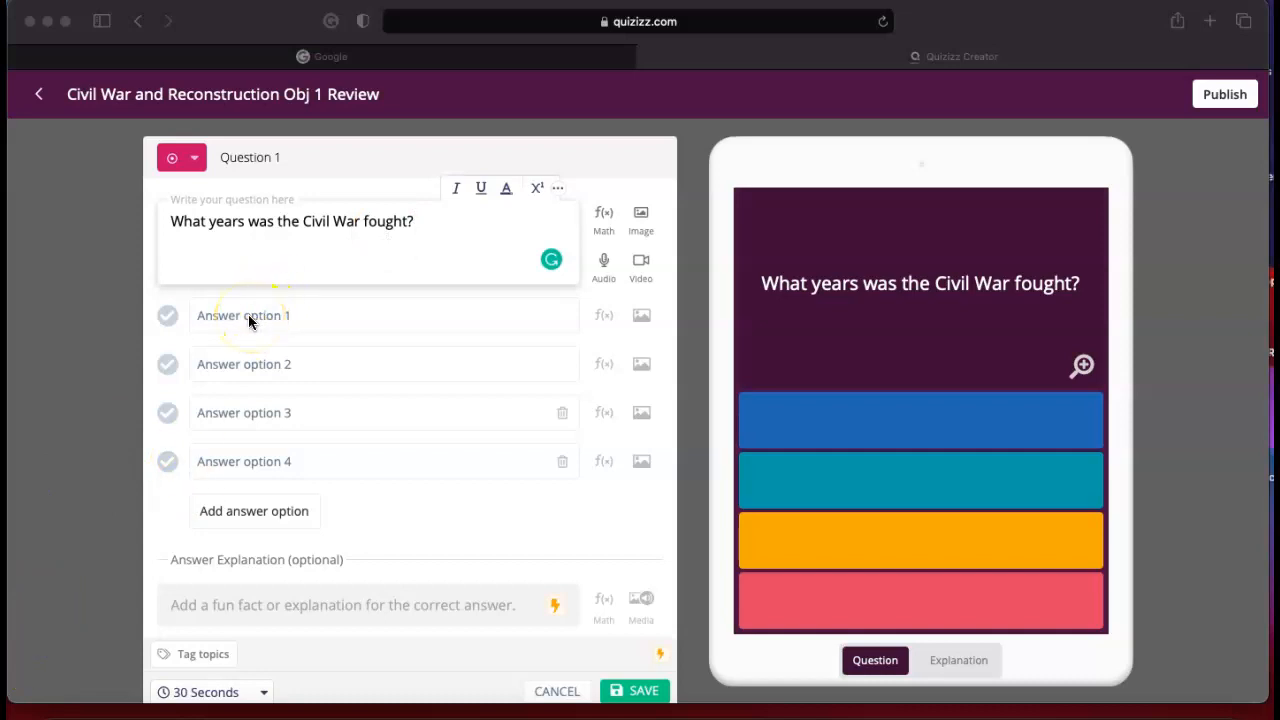
{"action": "left_click", "coordinate": [248, 314]}
{"action": "left_click", "coordinate": [248, 315]}
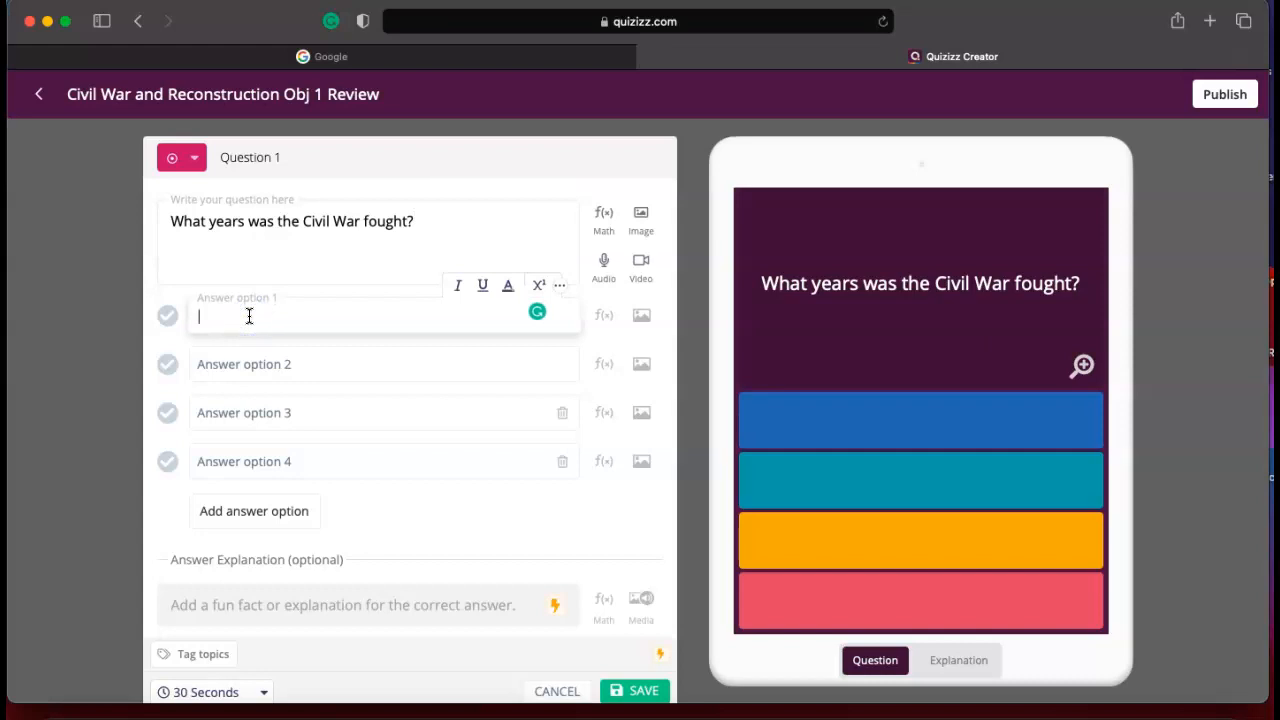
{"action": "type", "text": "1850-1950"}
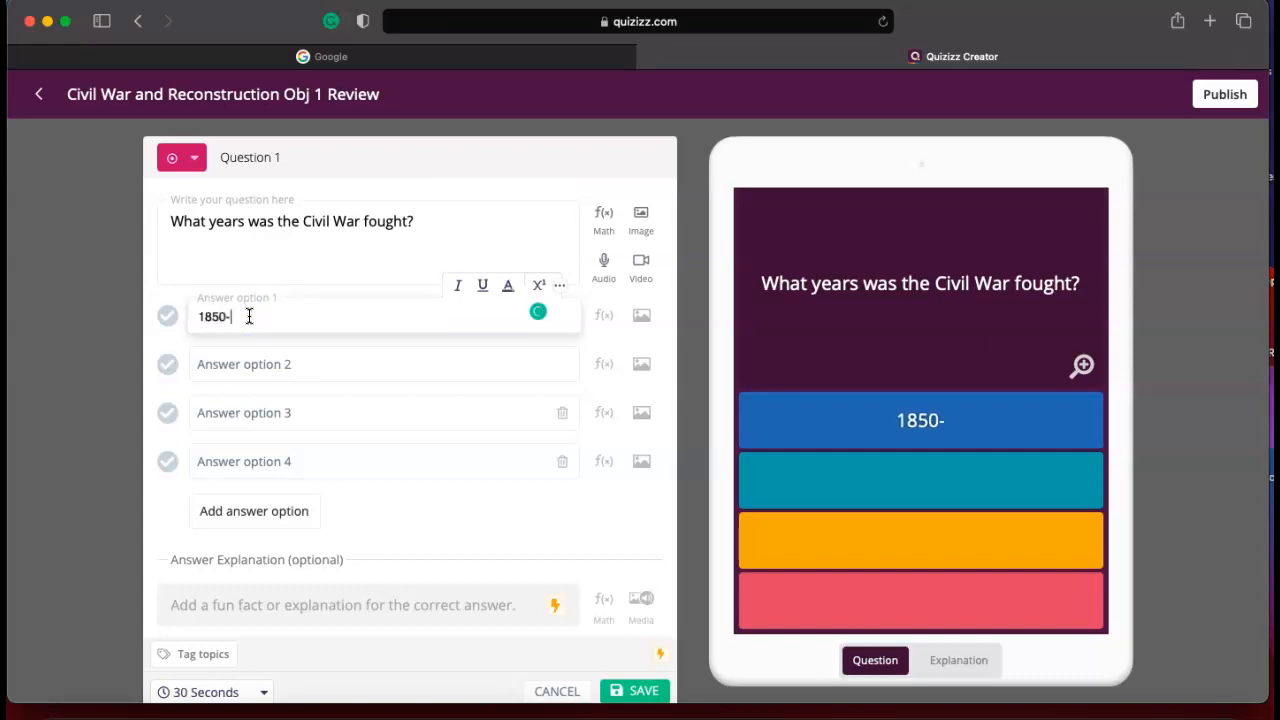
{"action": "left_click", "coordinate": [245, 331]}
{"action": "left_click", "coordinate": [240, 355]}
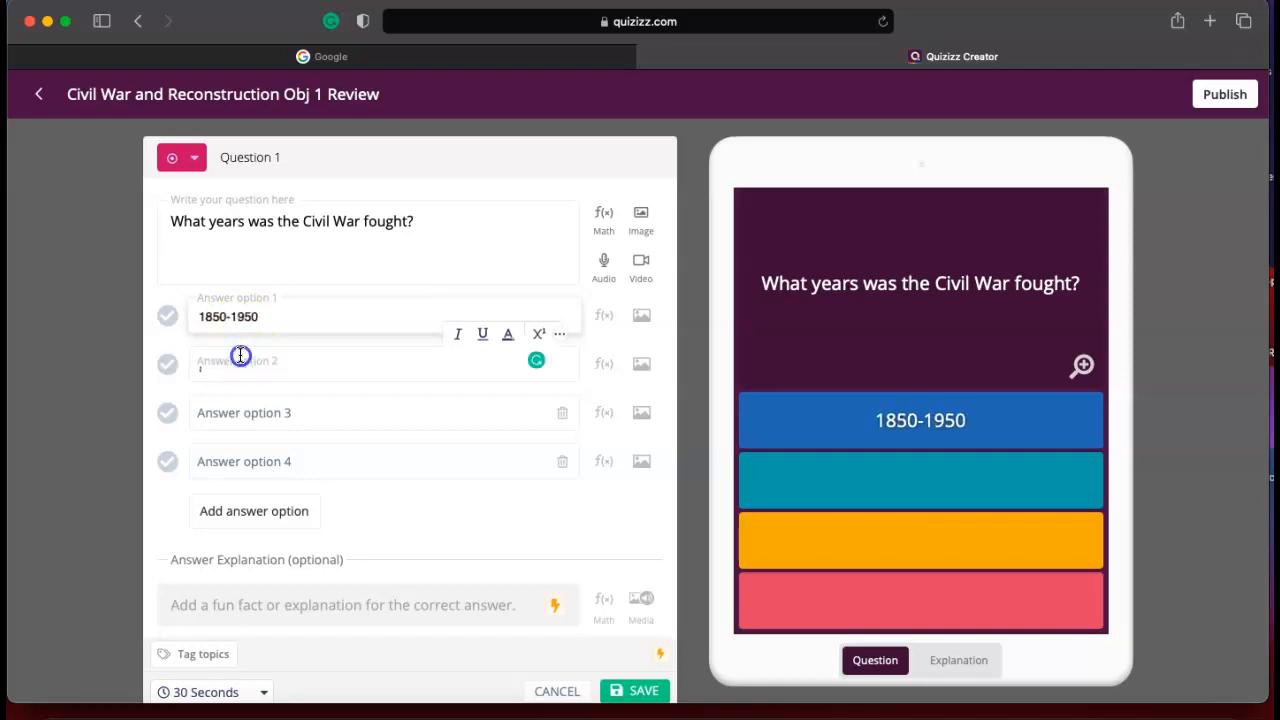
{"action": "type", "text": "1861-1865"}
Enter 1961-195 as the third answer option and mark 1861-1865 as the correct answer.
{"action": "left_click", "coordinate": [242, 405]}
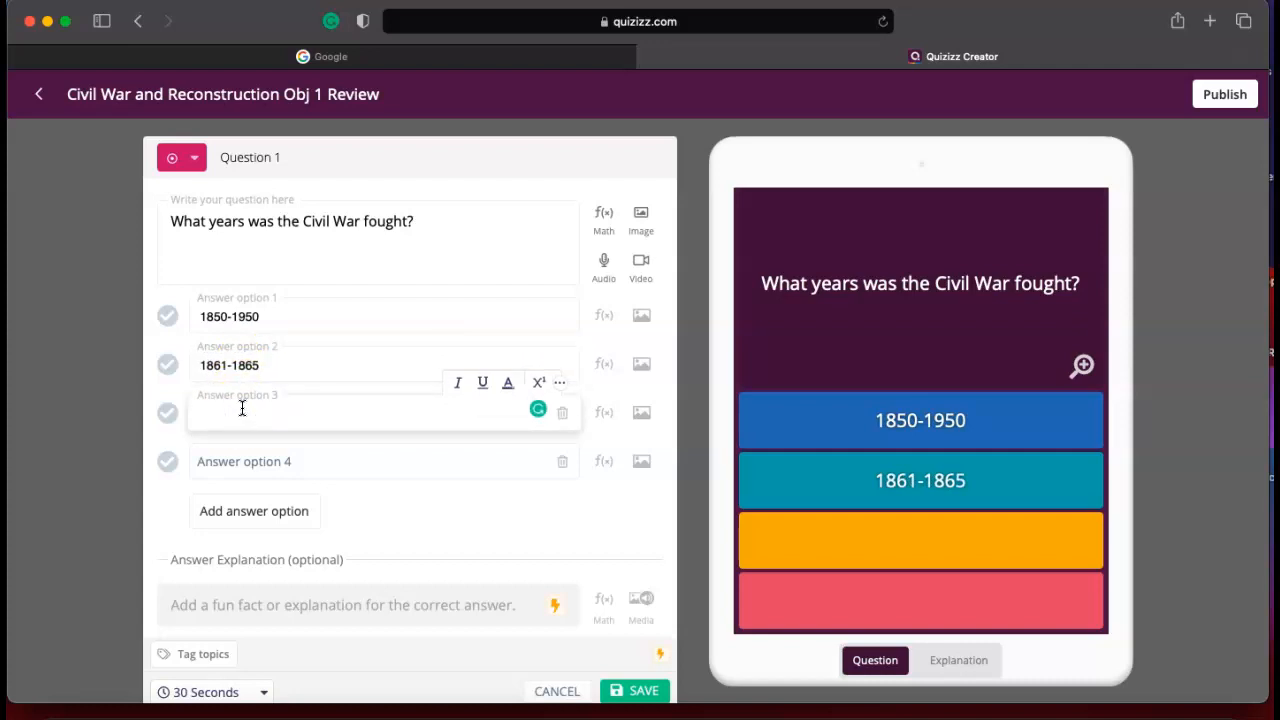
{"action": "type", "text": "1961-19"}
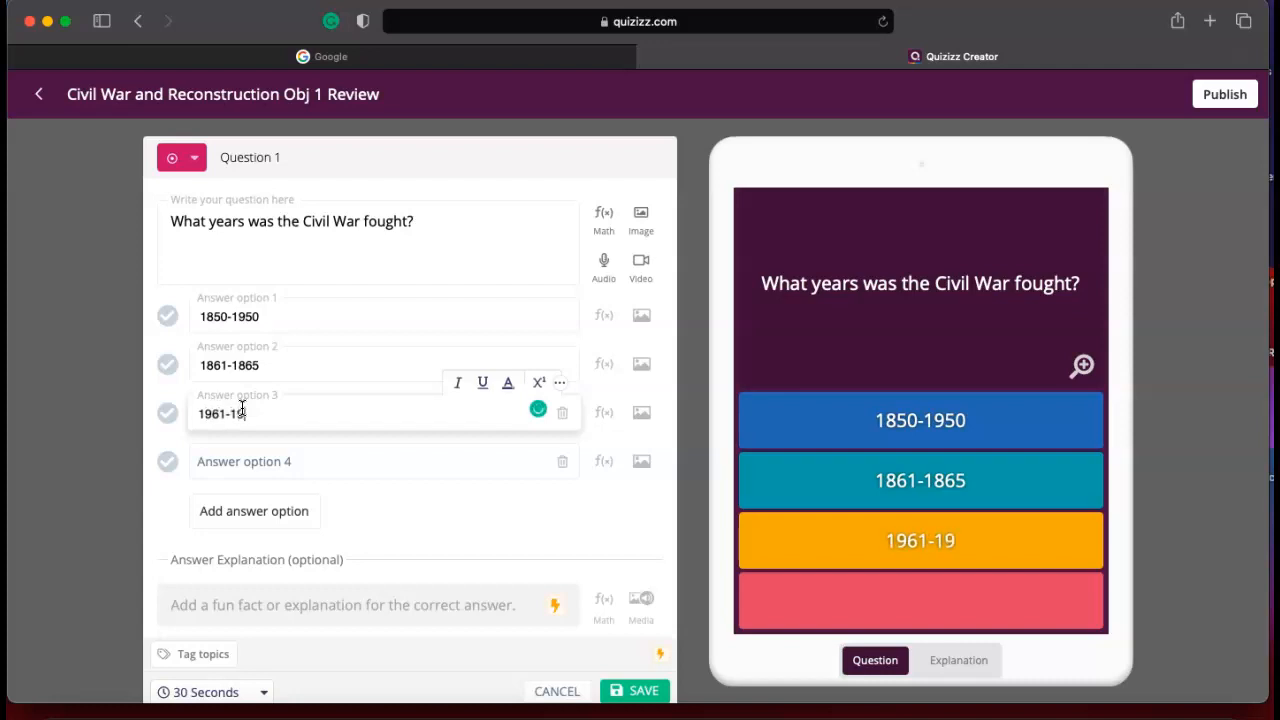
{"action": "type", "text": "5"}
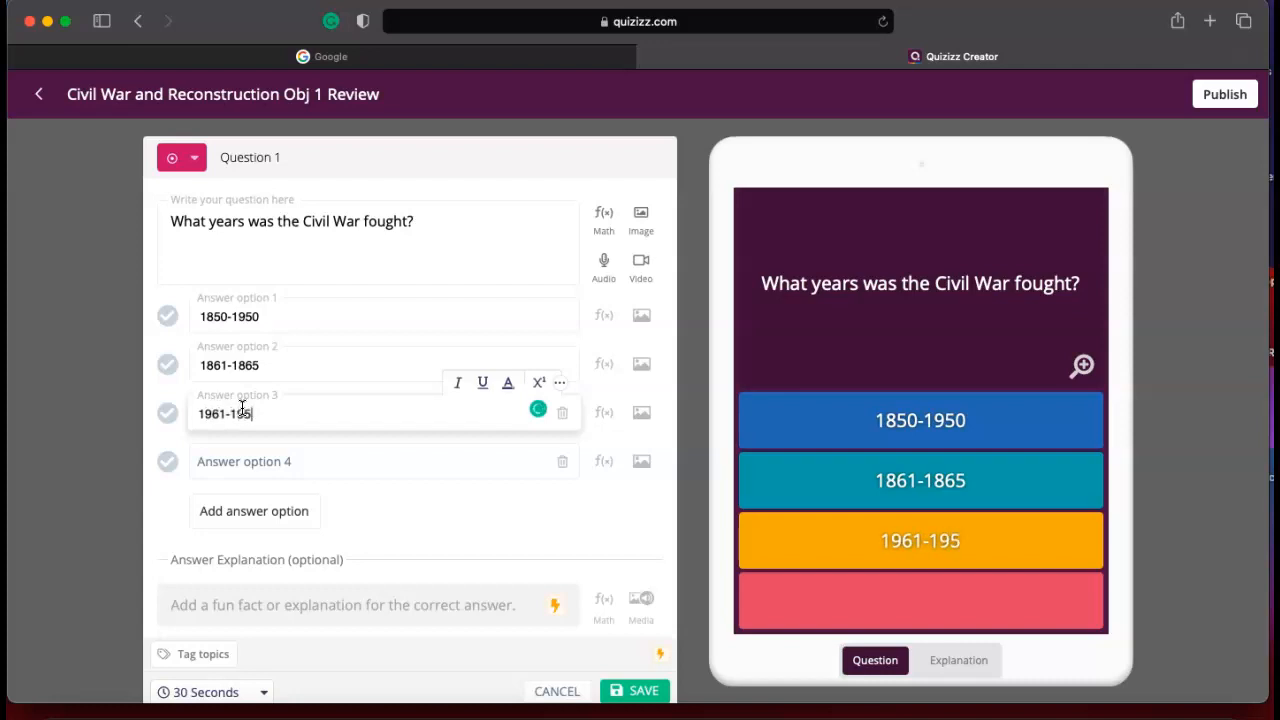
{"action": "left_click", "coordinate": [168, 366]}
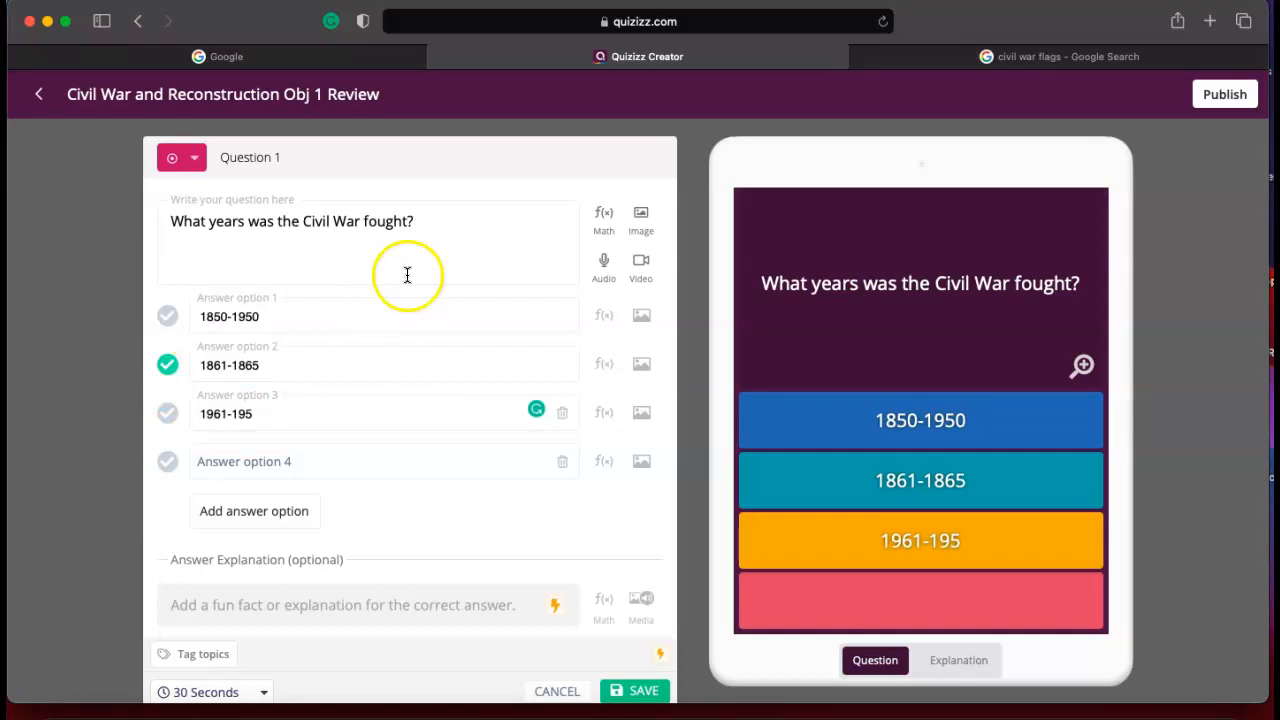
Upload the split Union and Confederate flag picture as the image for Question 1.
{"action": "left_click", "coordinate": [641, 216]}
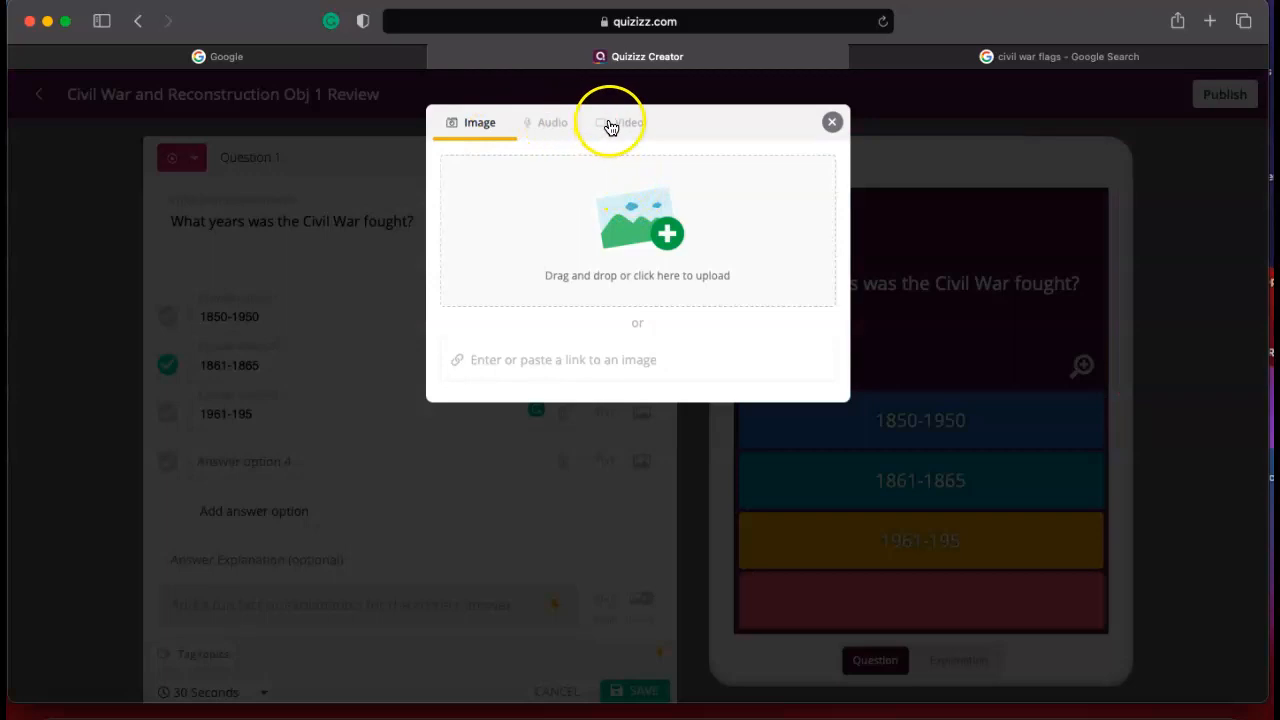
{"action": "left_click", "coordinate": [675, 243]}
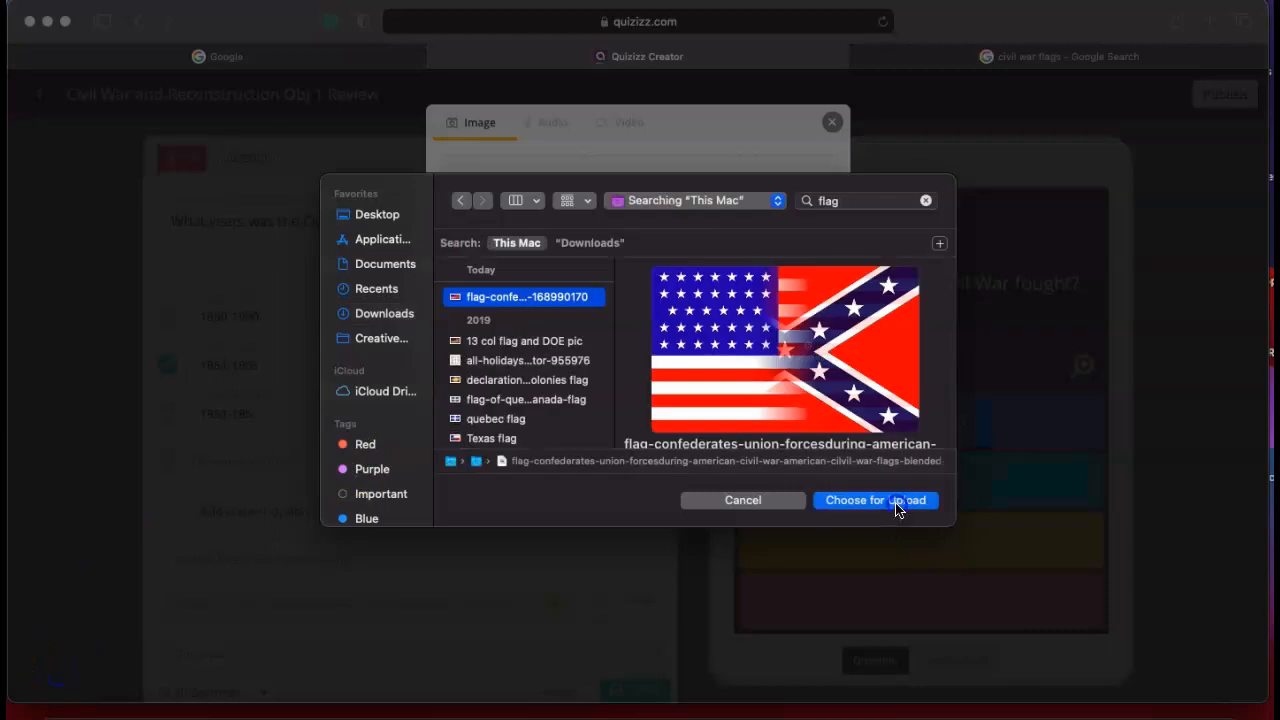
{"action": "left_click", "coordinate": [876, 500]}
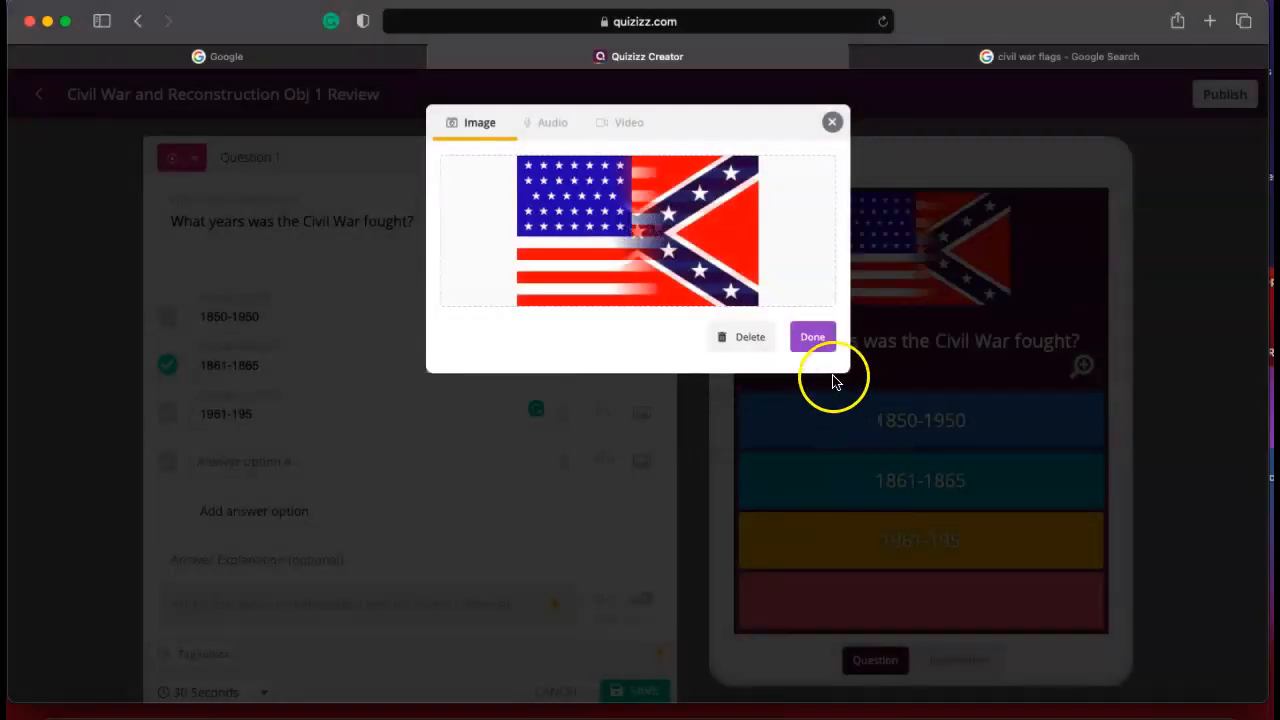
{"action": "left_click", "coordinate": [814, 336]}
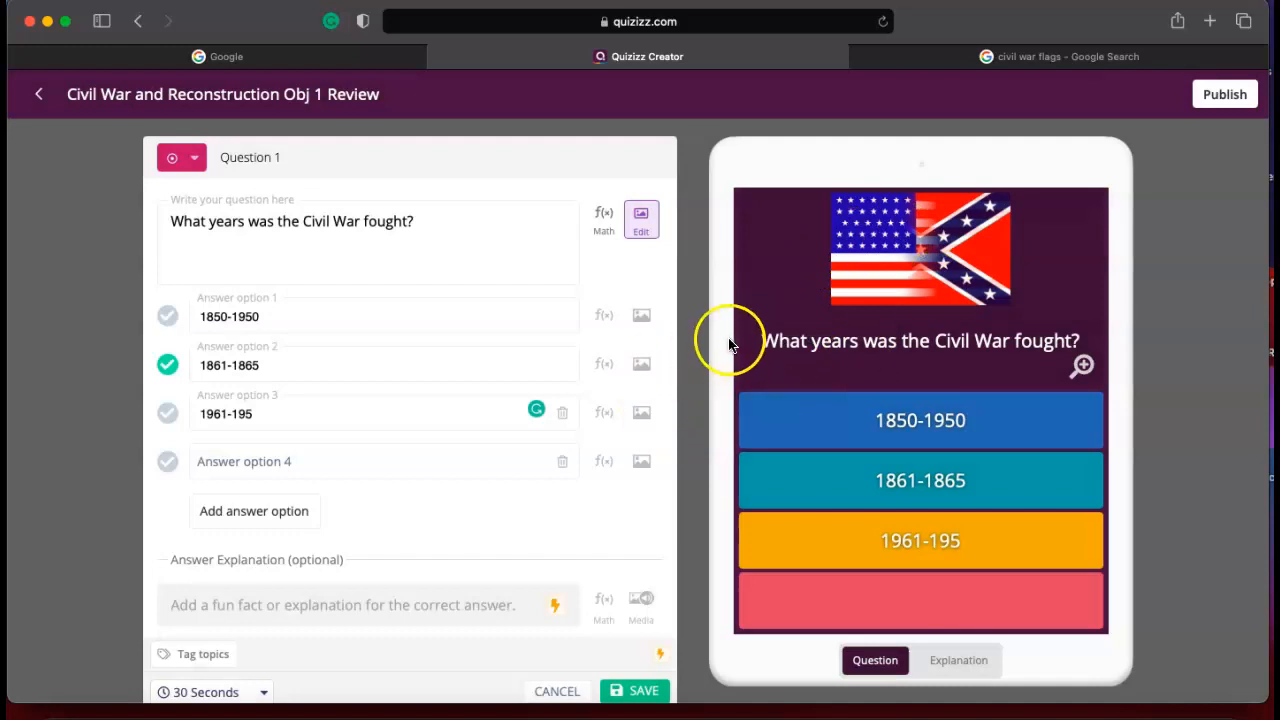
Set the time limit of Question 1 to 20 seconds and save the question.
{"action": "scroll", "coordinate": [434, 323], "scroll_direction": "down", "scroll_amount": 1}
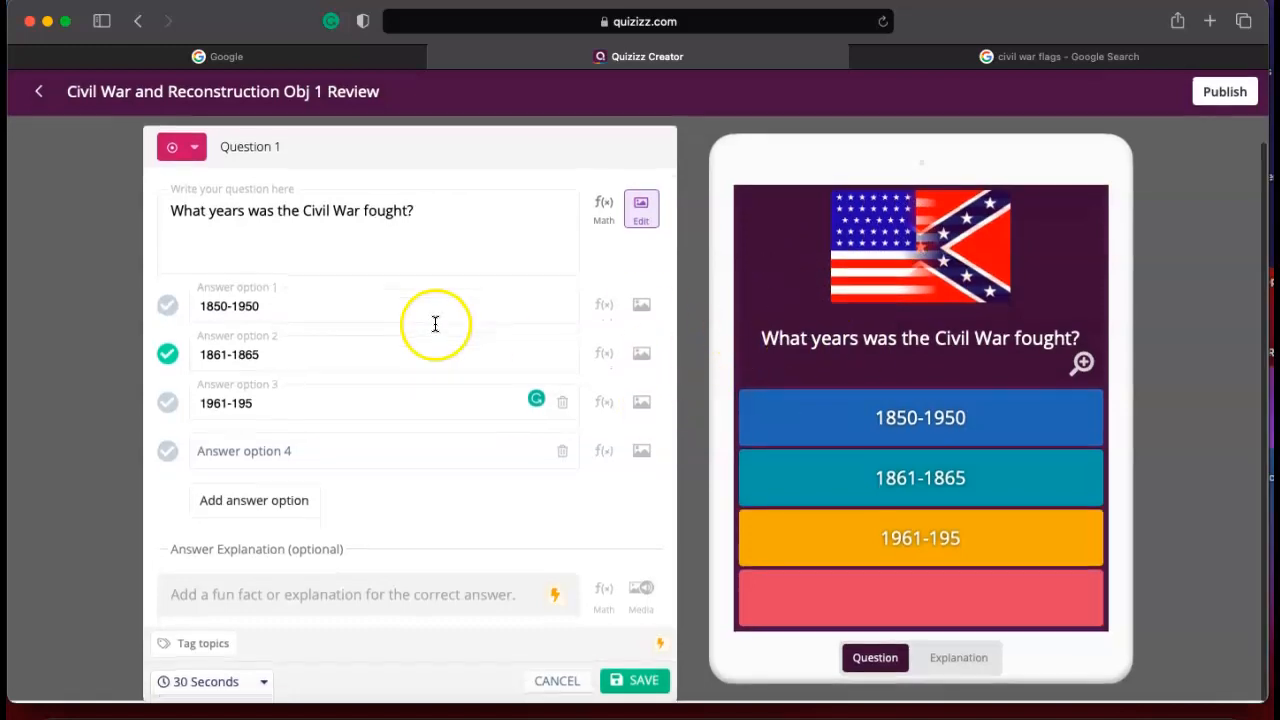
{"action": "left_click", "coordinate": [260, 685]}
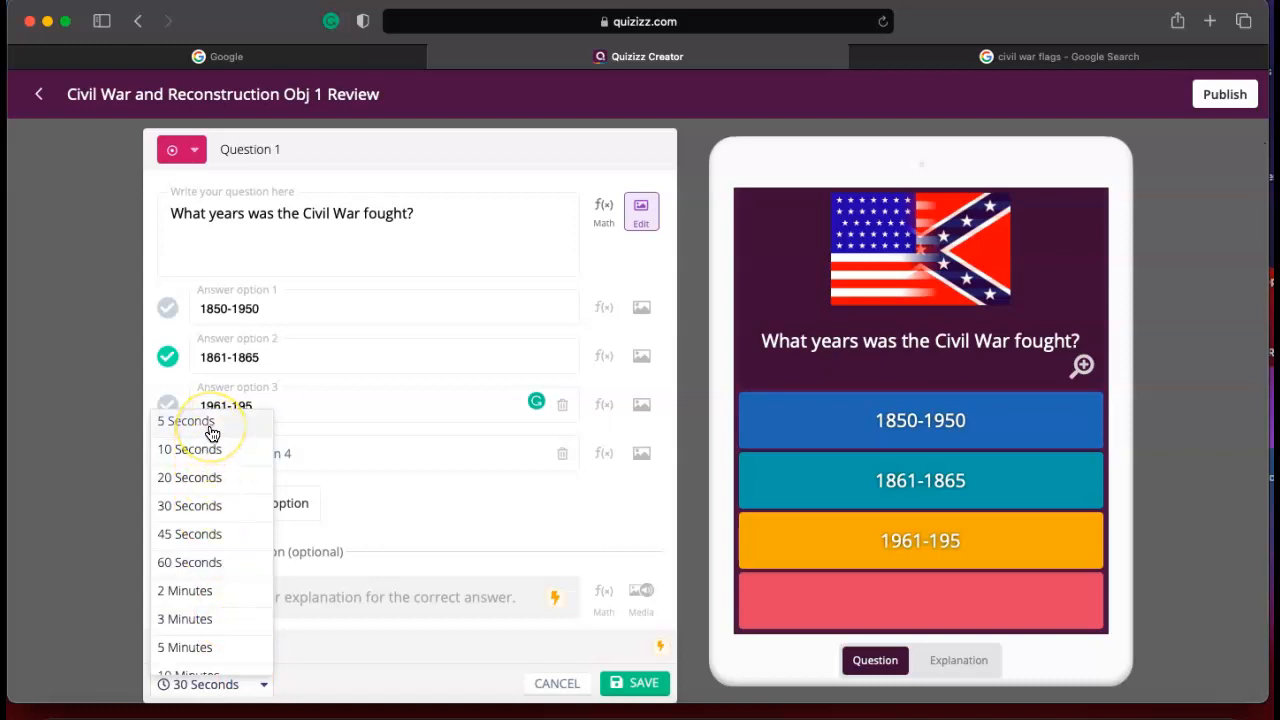
{"action": "scroll", "coordinate": [235, 563], "scroll_direction": "down", "scroll_amount": 2}
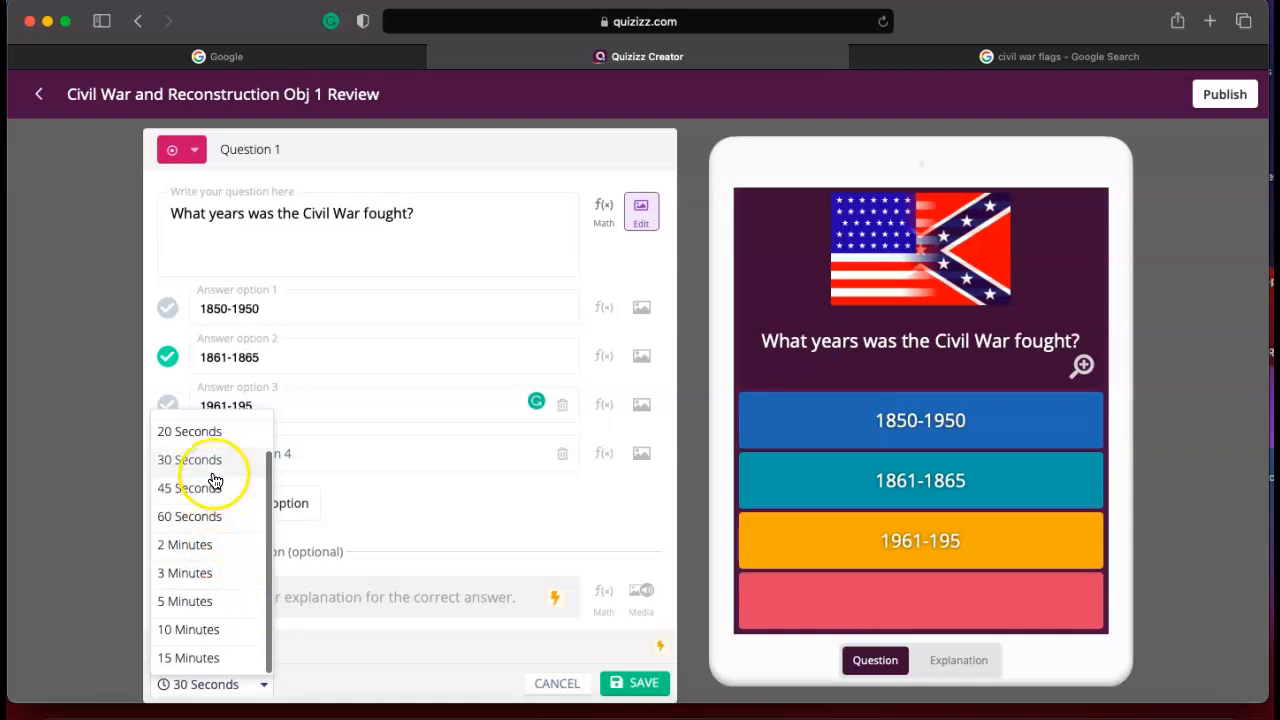
{"action": "left_click", "coordinate": [212, 431]}
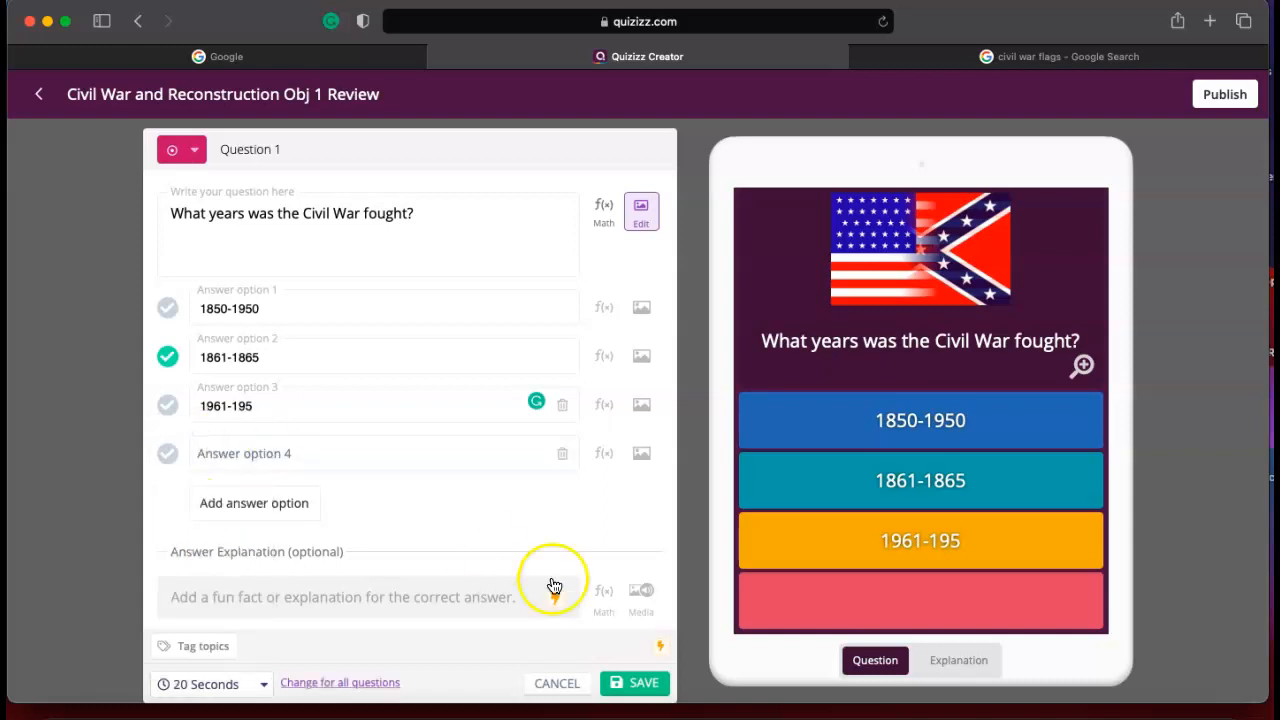
{"action": "left_click", "coordinate": [628, 681]}
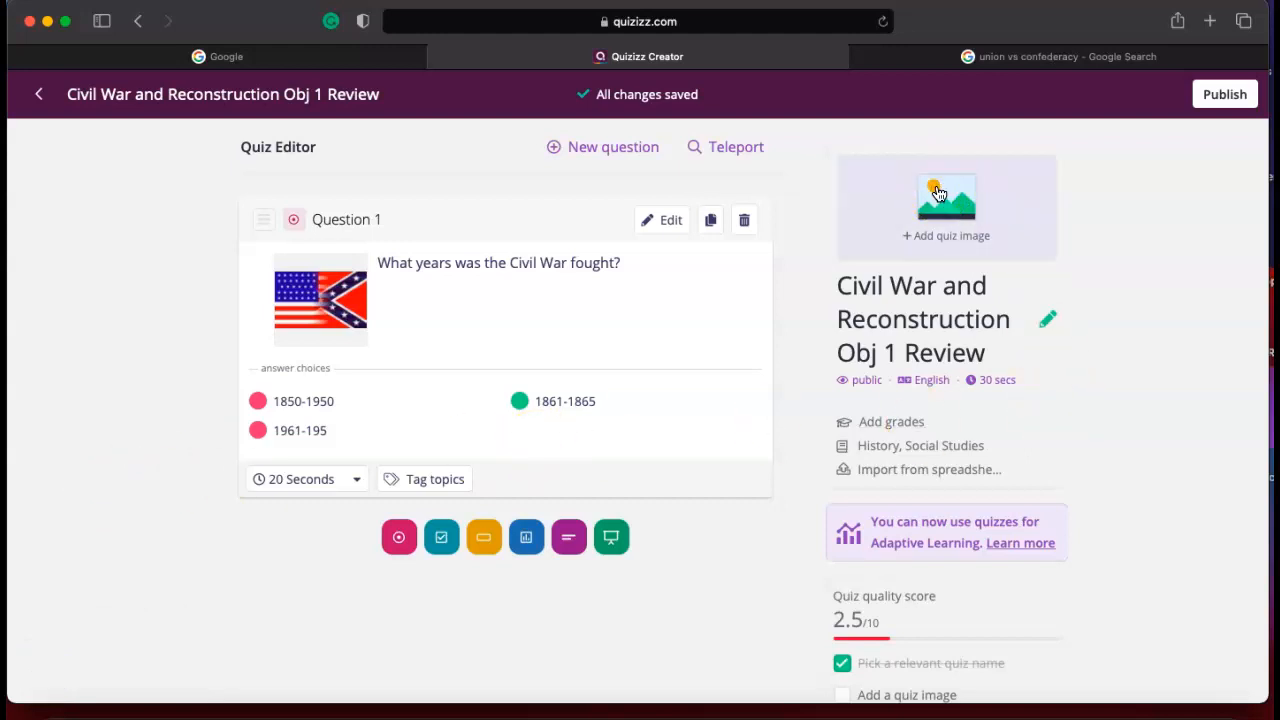
Upload the "civil war soldiers" picture as the quiz's title image.
{"action": "left_click", "coordinate": [938, 192]}
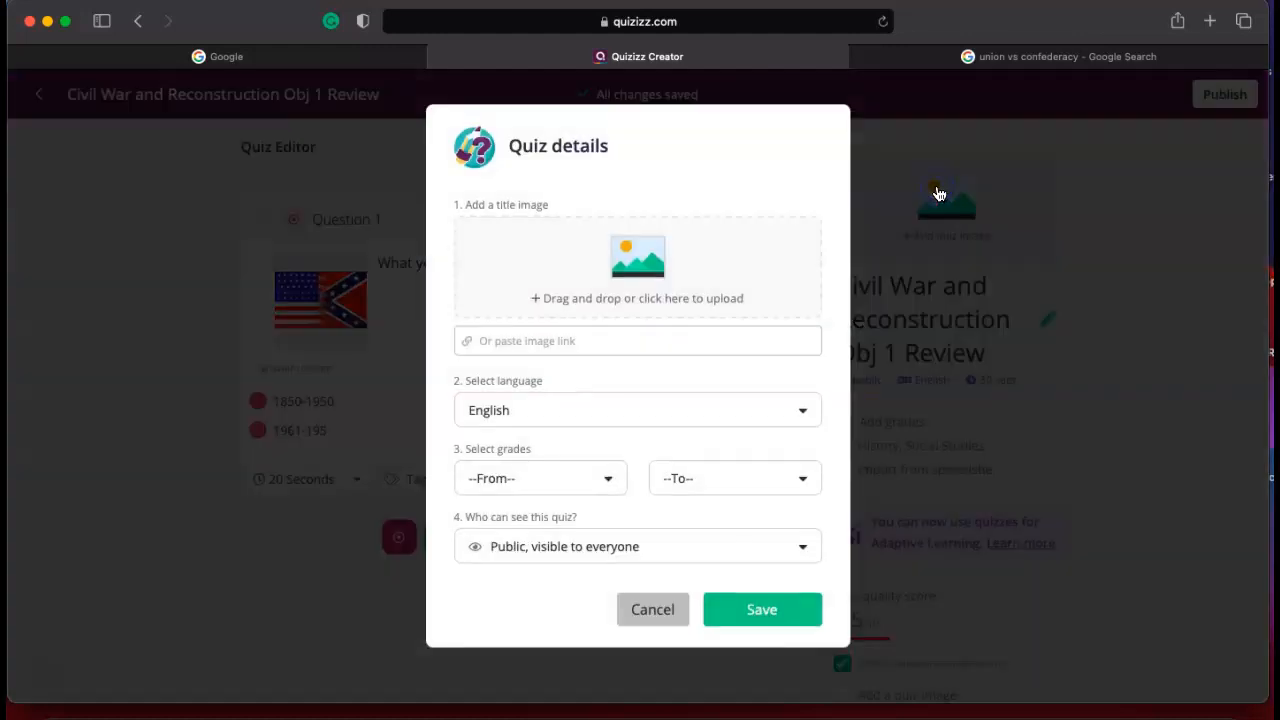
{"action": "left_click", "coordinate": [640, 285]}
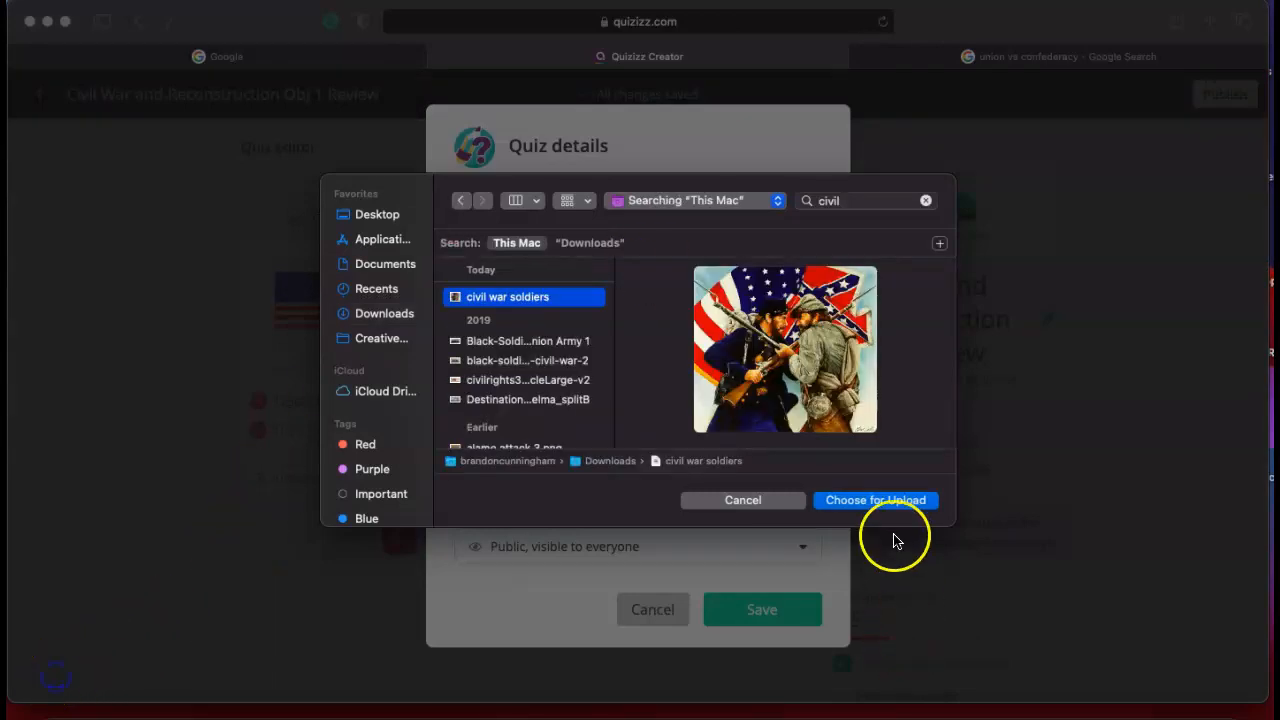
{"action": "left_click", "coordinate": [892, 503]}
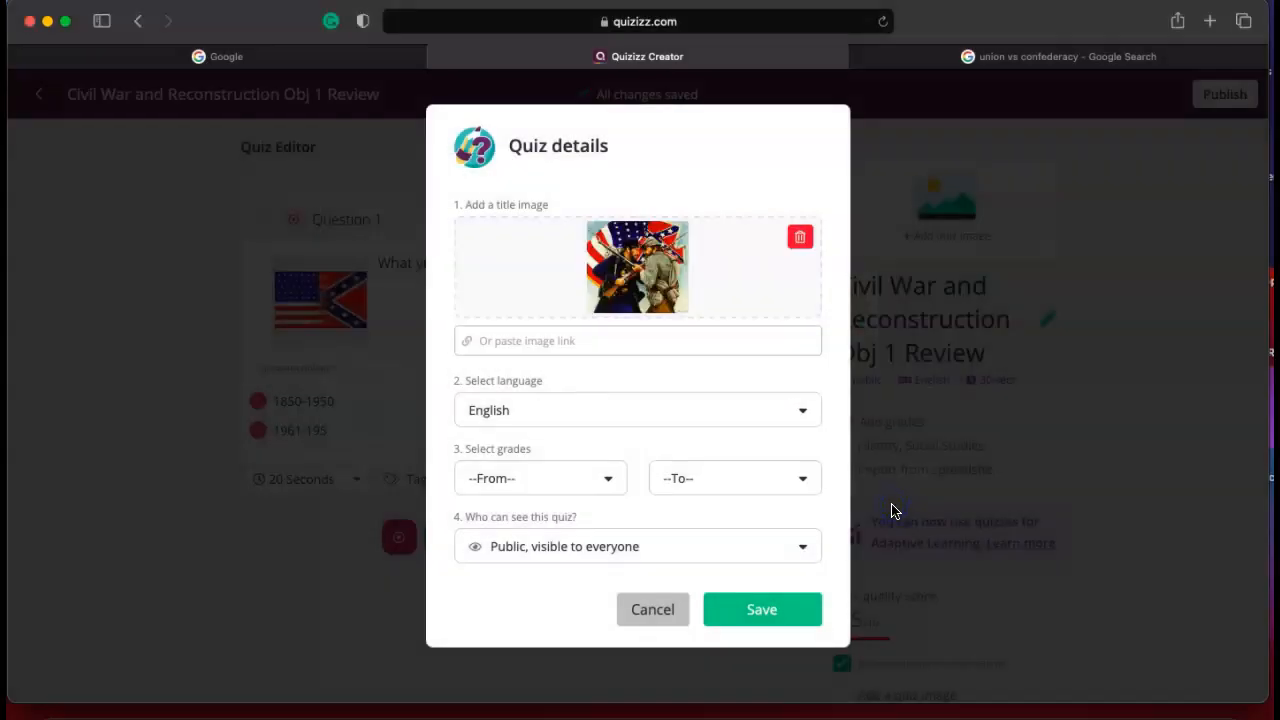
Set the quiz's grade range to 7th through 7th and save the quiz details.
{"action": "left_click", "coordinate": [609, 480]}
{"action": "scroll", "coordinate": [571, 586], "scroll_direction": "down", "scroll_amount": 2}
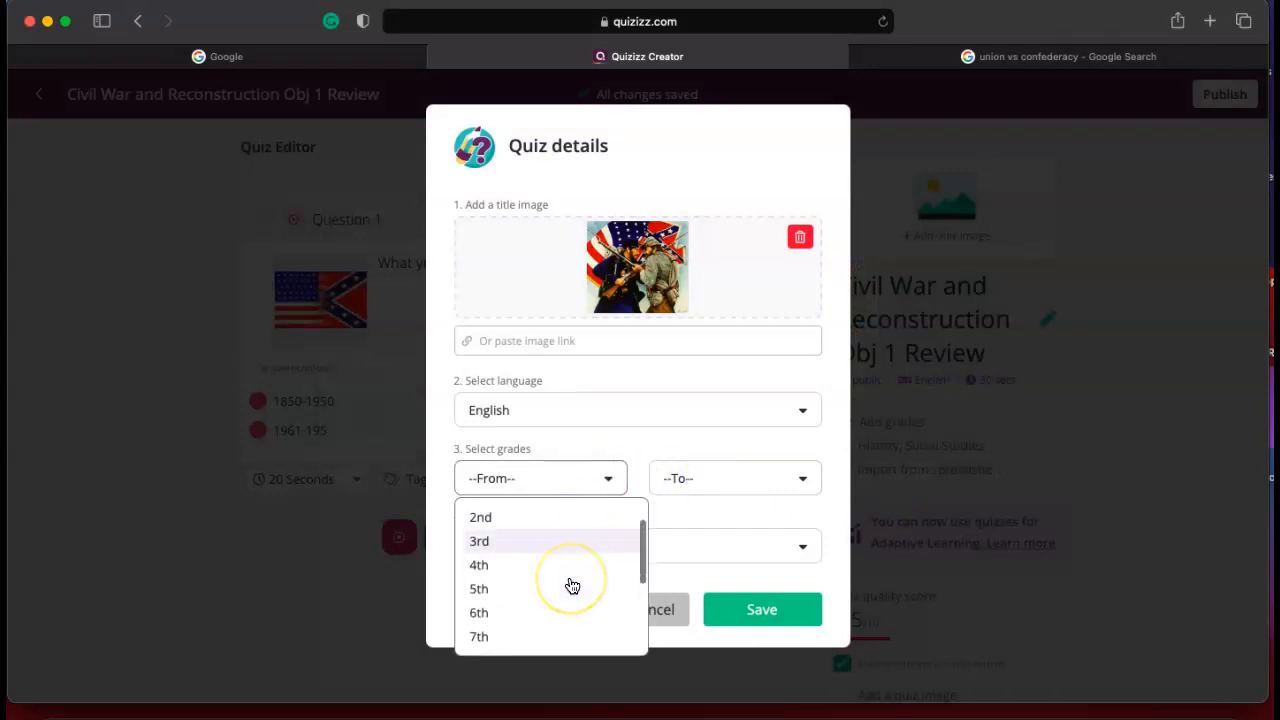
{"action": "left_click", "coordinate": [528, 636]}
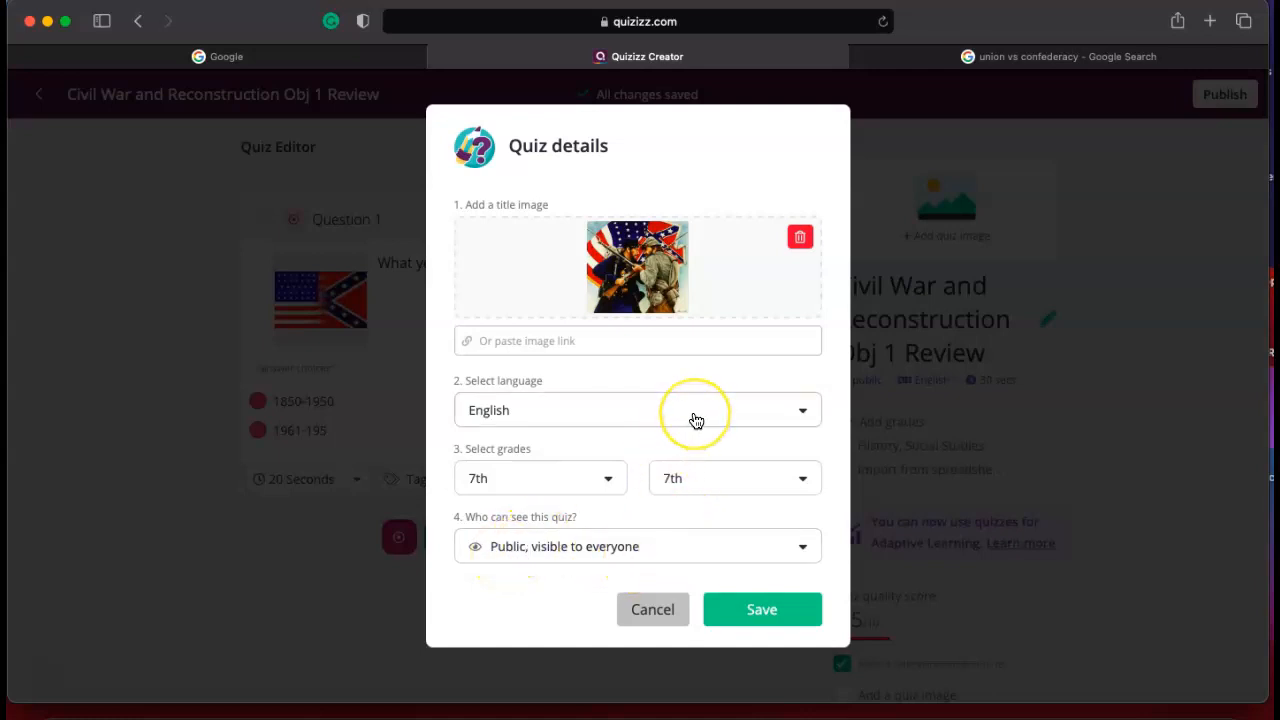
{"action": "left_click", "coordinate": [764, 610]}
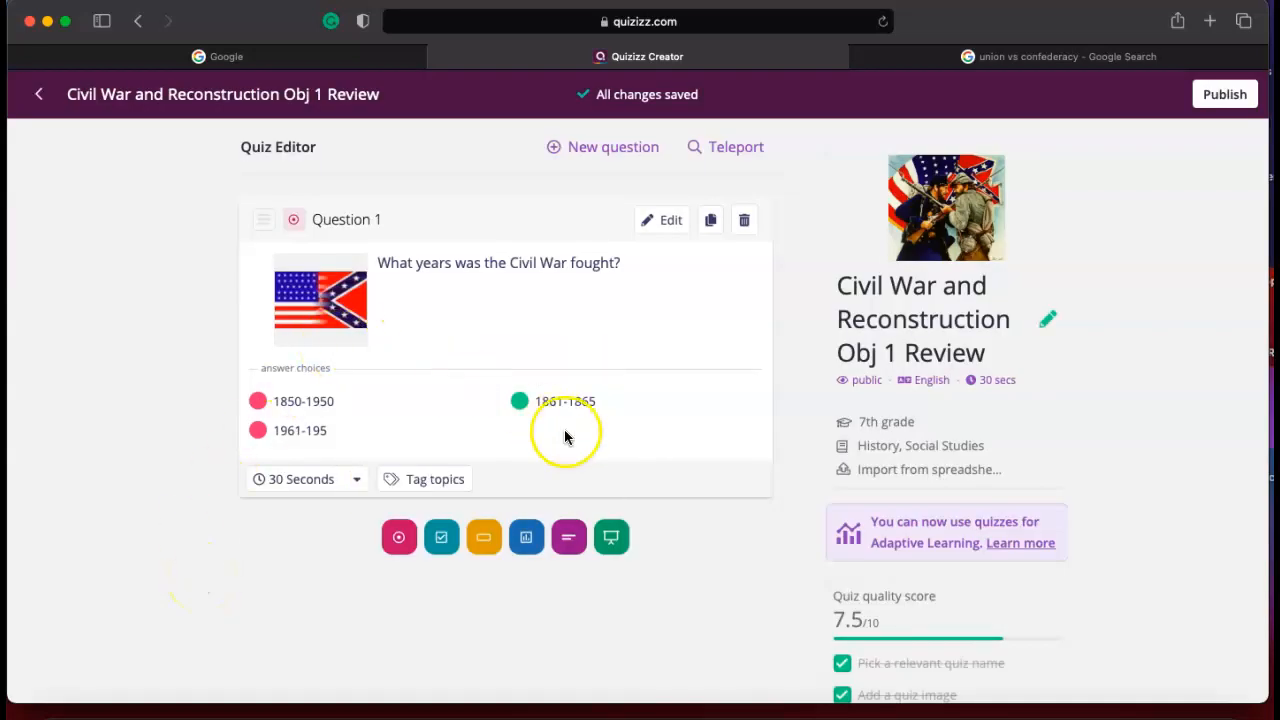
Publish the quiz, dismissing the invite dialog, and open Civil War and Reconstruction Obj 1 Review from the library.
{"action": "left_click", "coordinate": [52, 677]}
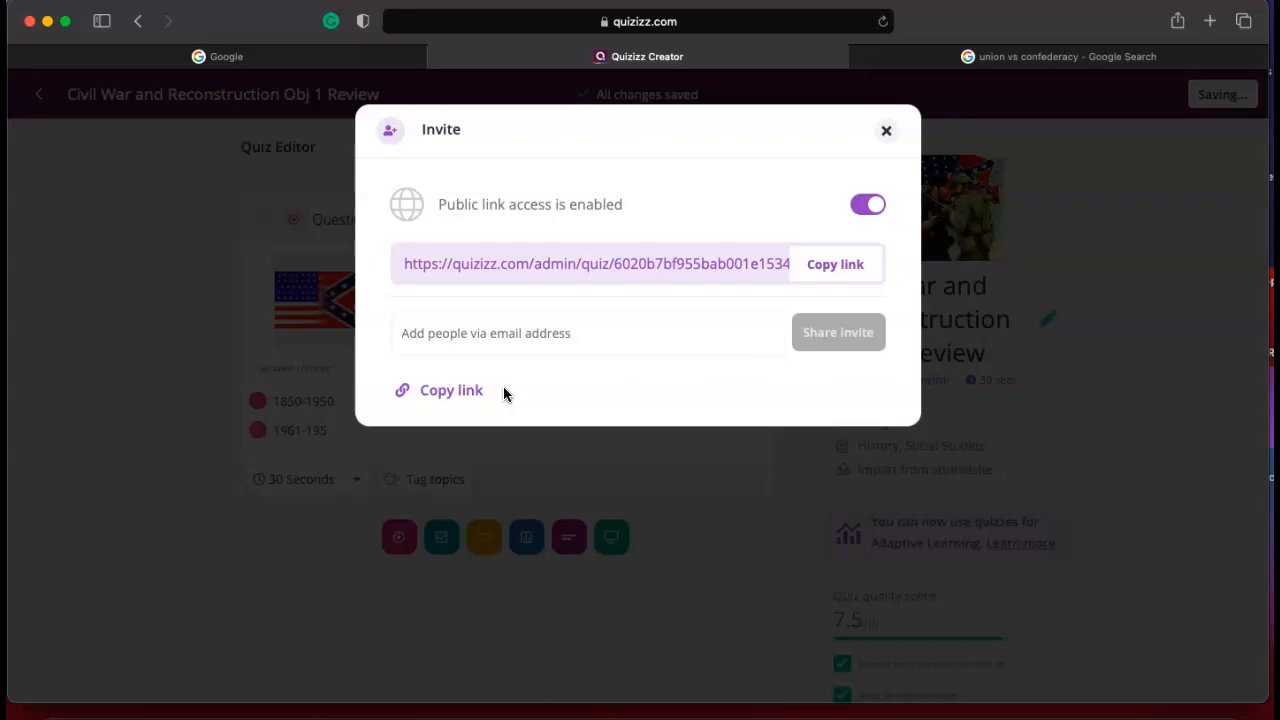
{"action": "left_click", "coordinate": [886, 131]}
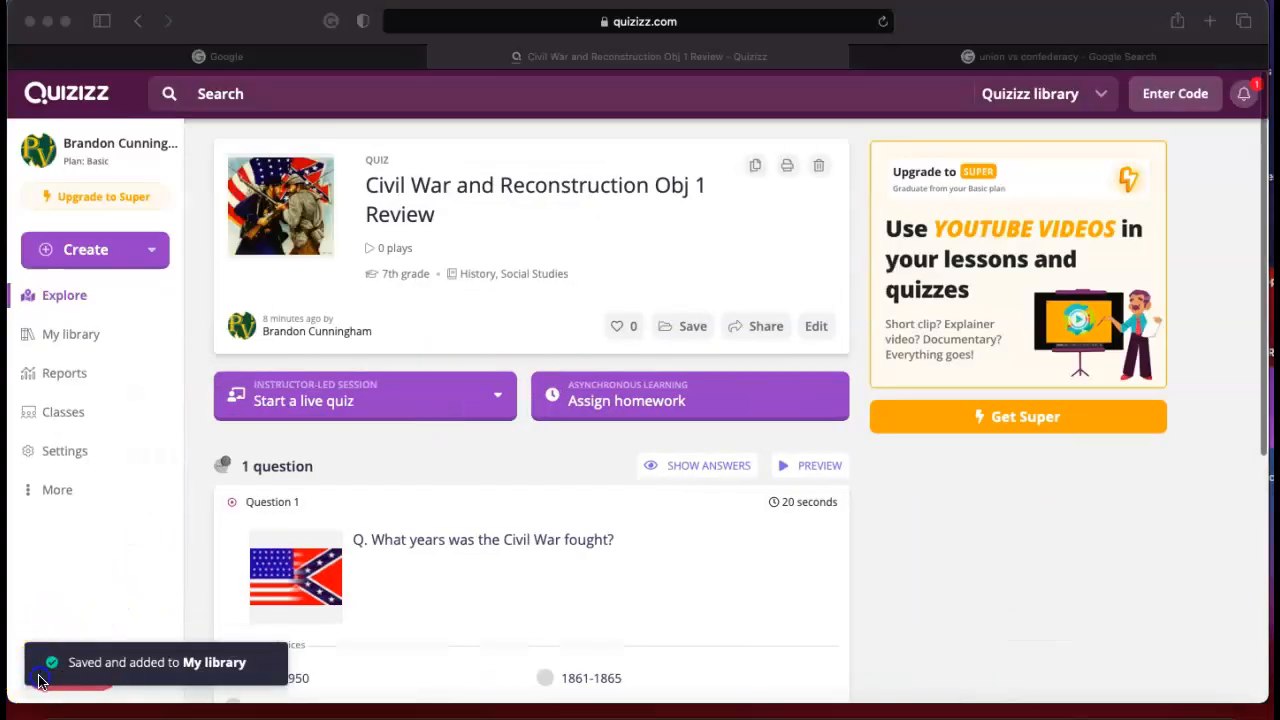
{"action": "left_click", "coordinate": [88, 336]}
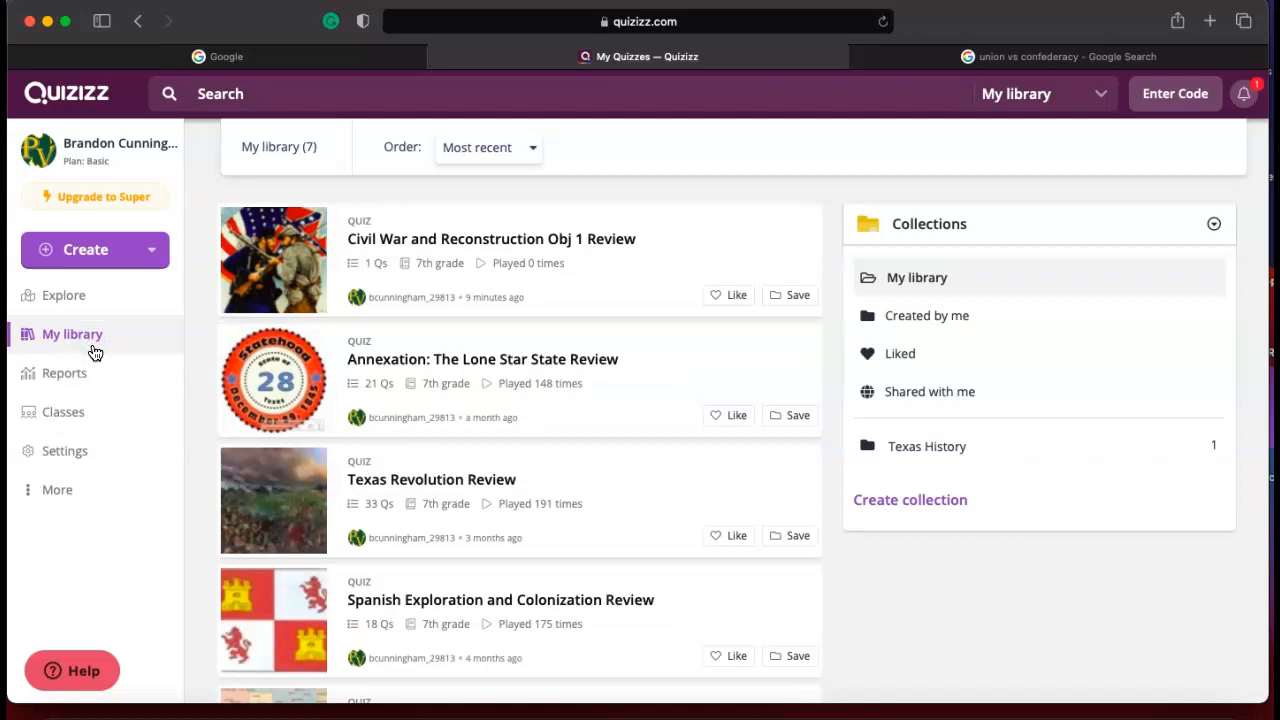
{"action": "left_click", "coordinate": [545, 291]}
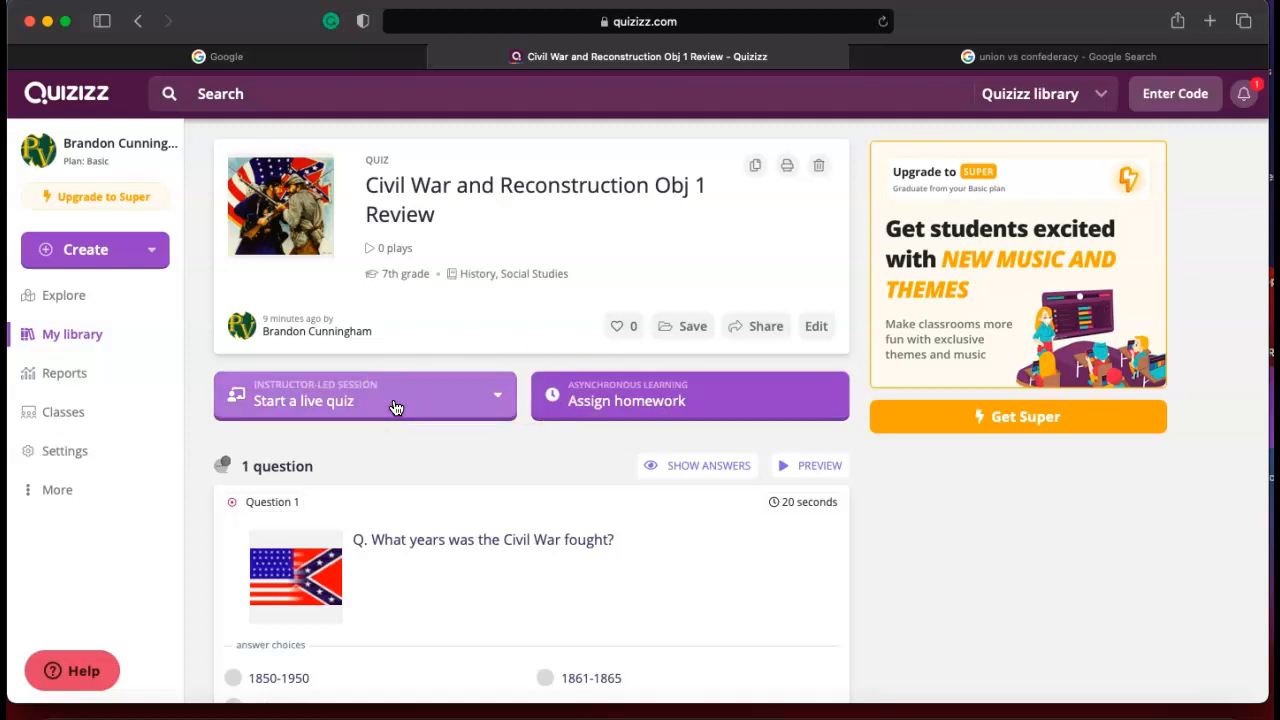
Open the homework assignment setup for the quiz and examine its deadline, class and advanced settings.
{"action": "left_click", "coordinate": [737, 400]}
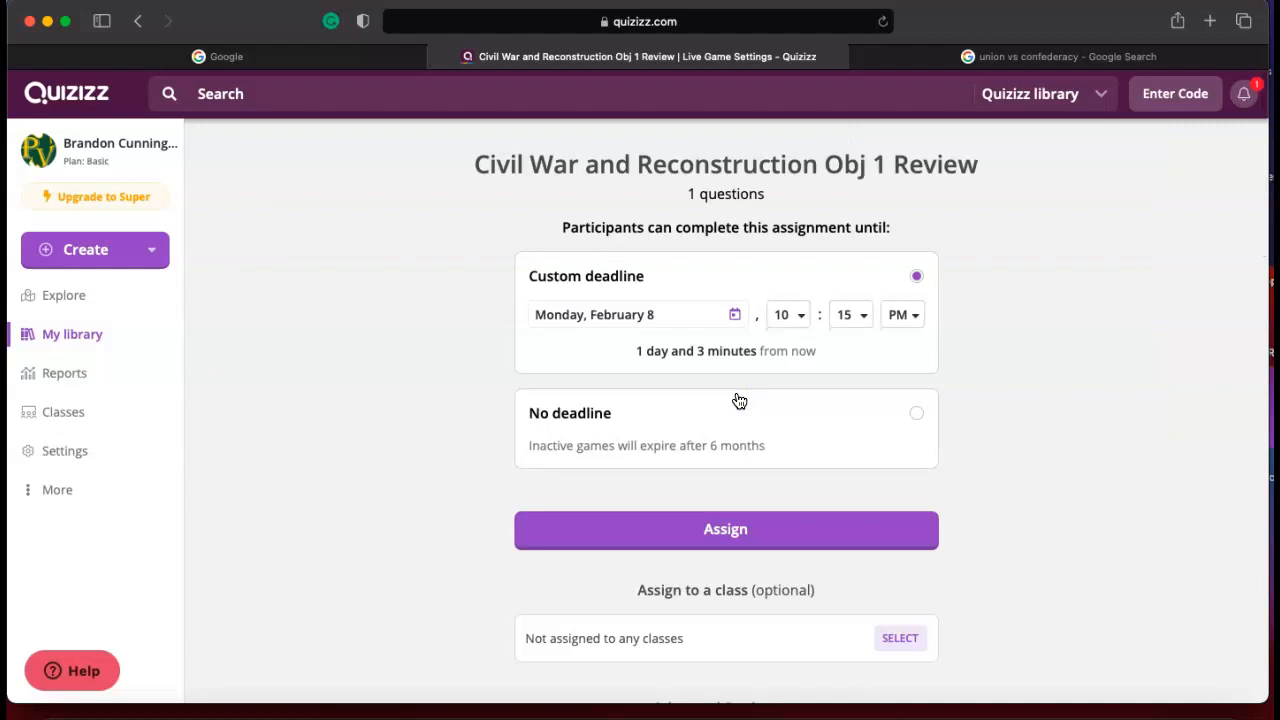
{"action": "scroll", "coordinate": [820, 466], "scroll_direction": "down", "scroll_amount": 1}
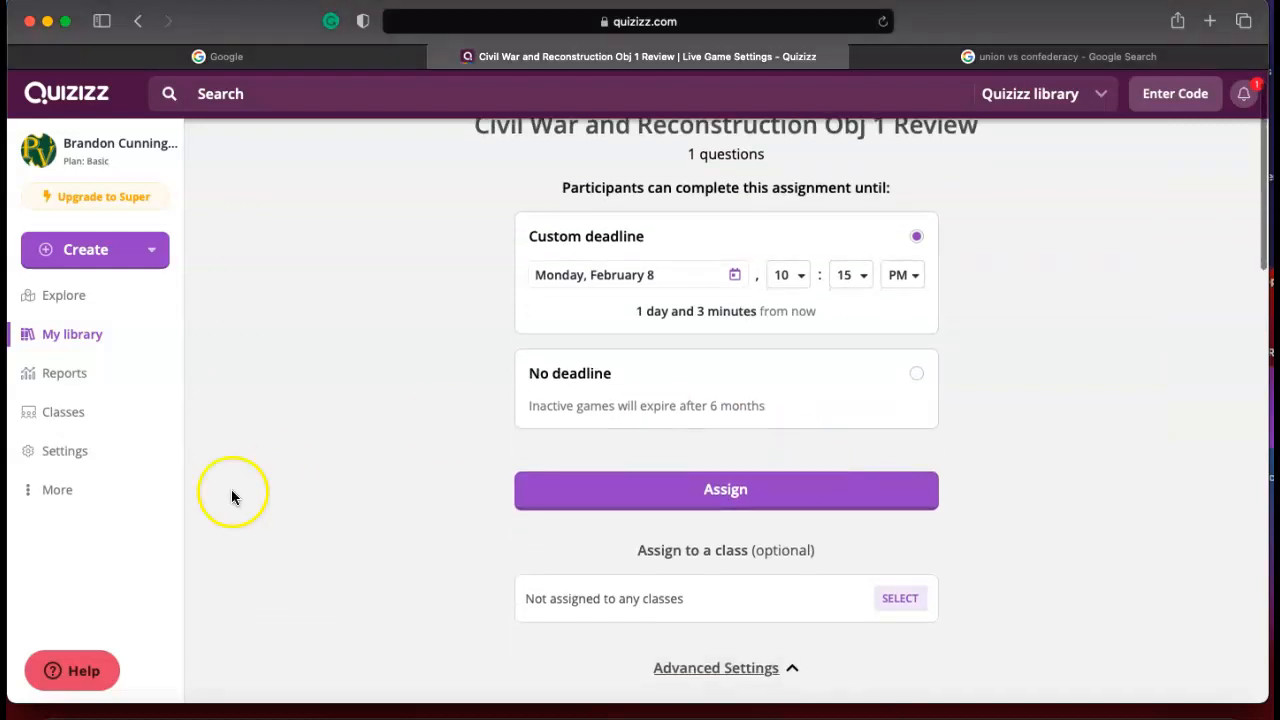
{"action": "scroll", "coordinate": [697, 340], "scroll_direction": "down", "scroll_amount": 3}
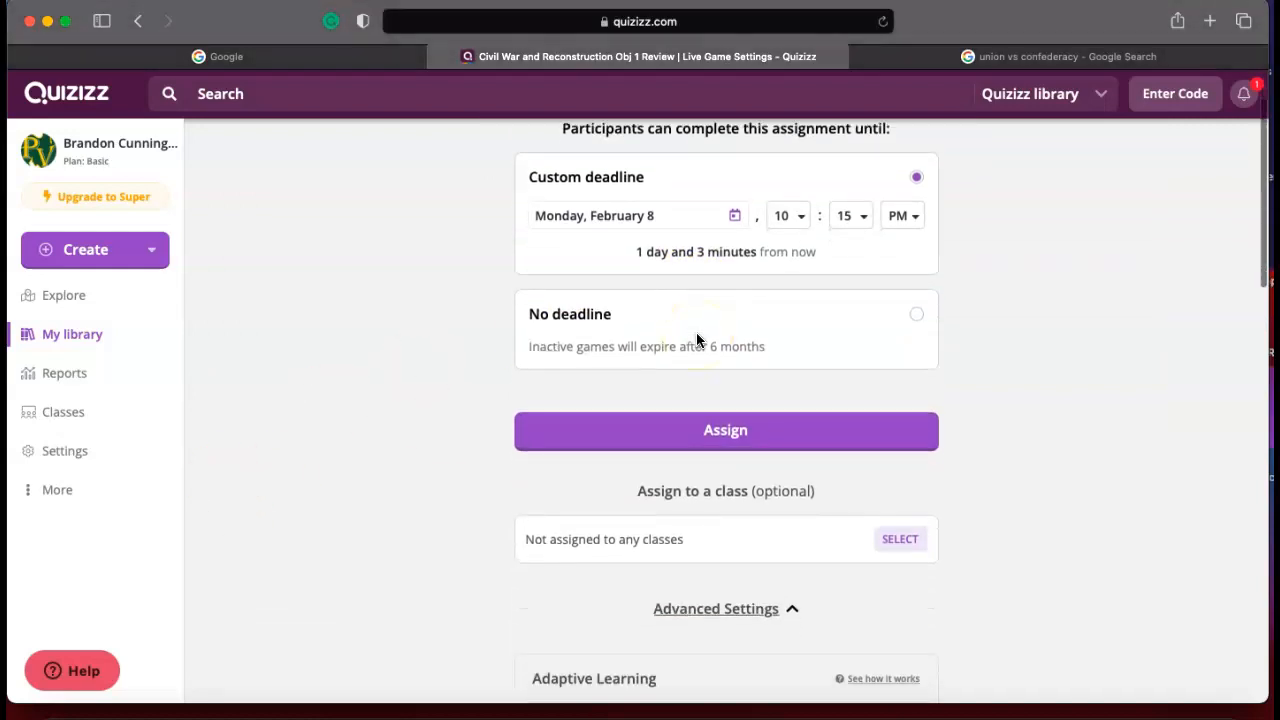
{"action": "scroll", "coordinate": [696, 332], "scroll_direction": "down", "scroll_amount": 2}
{"action": "left_click", "coordinate": [697, 293]}
{"action": "scroll", "coordinate": [697, 293], "scroll_direction": "up", "scroll_amount": 4}
{"action": "scroll", "coordinate": [695, 291], "scroll_direction": "down", "scroll_amount": 1}
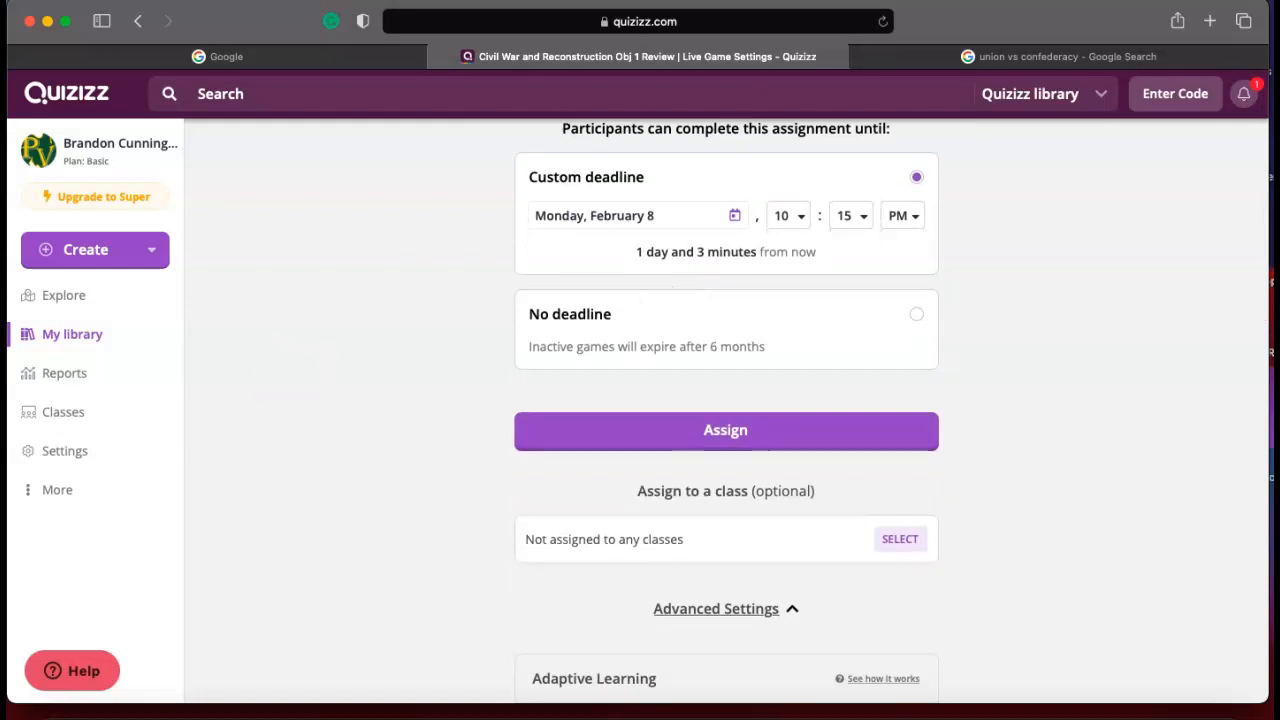
{"action": "left_click", "coordinate": [54, 682]}
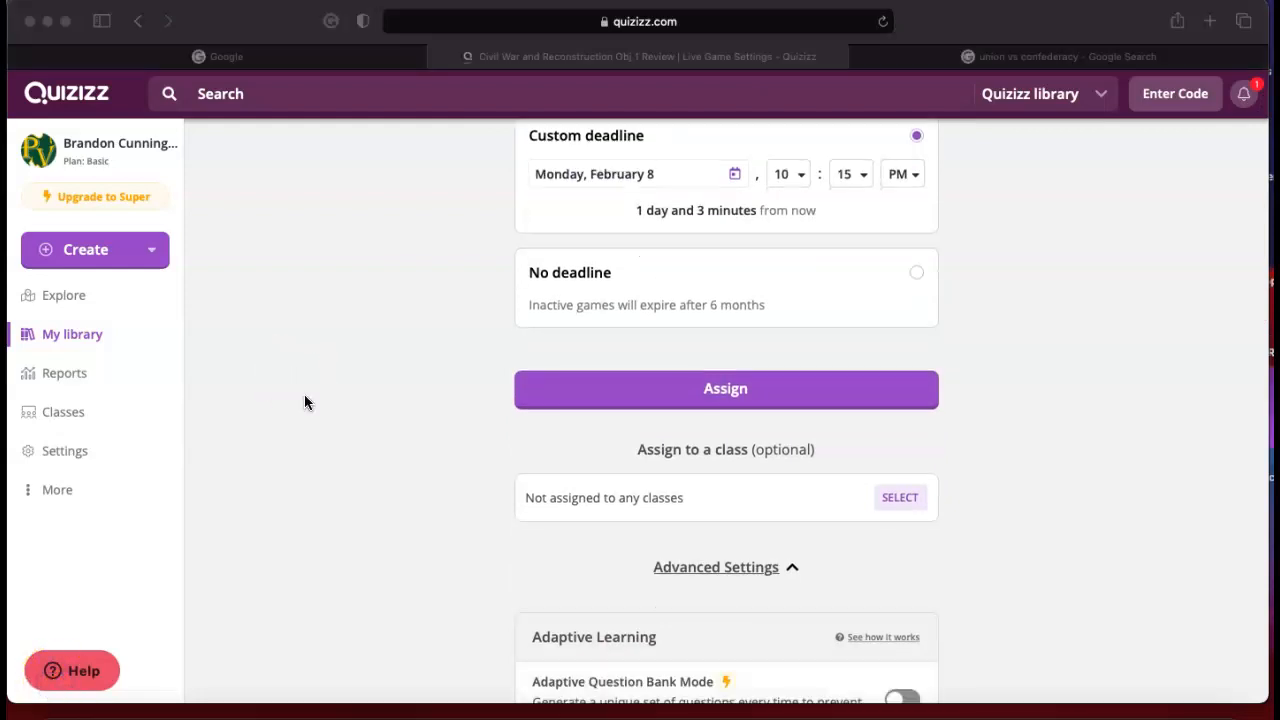
{"action": "left_click", "coordinate": [314, 416]}
{"action": "scroll", "coordinate": [314, 418], "scroll_direction": "up", "scroll_amount": 3}
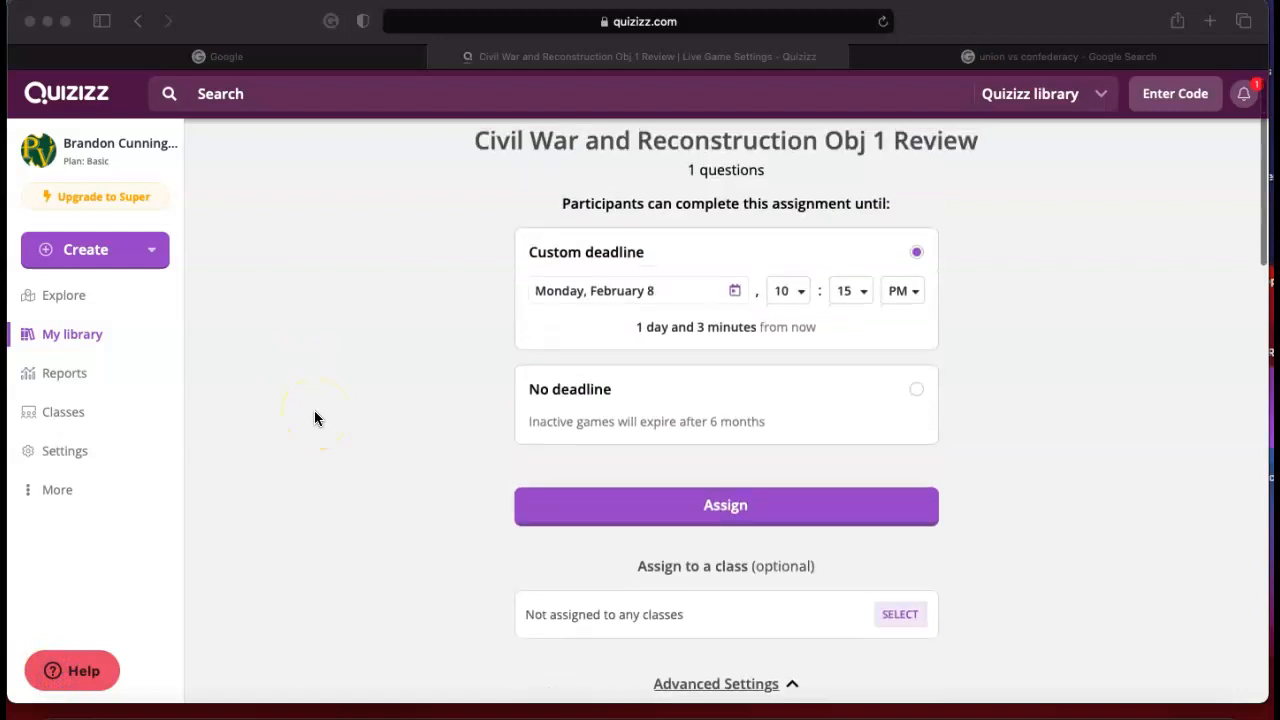
Open the report for Annexation: The Lone Star State Review and examine the participants' scores and accuracy.
{"action": "left_click", "coordinate": [81, 384]}
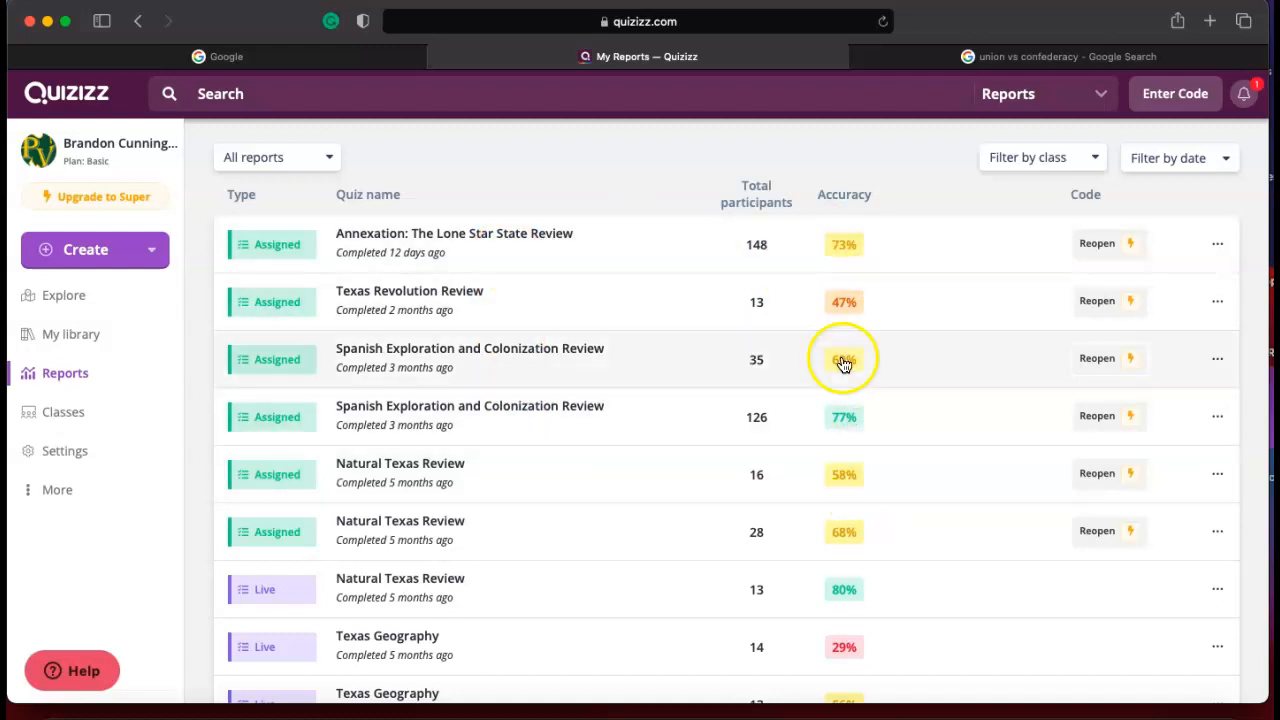
{"action": "left_click", "coordinate": [470, 254]}
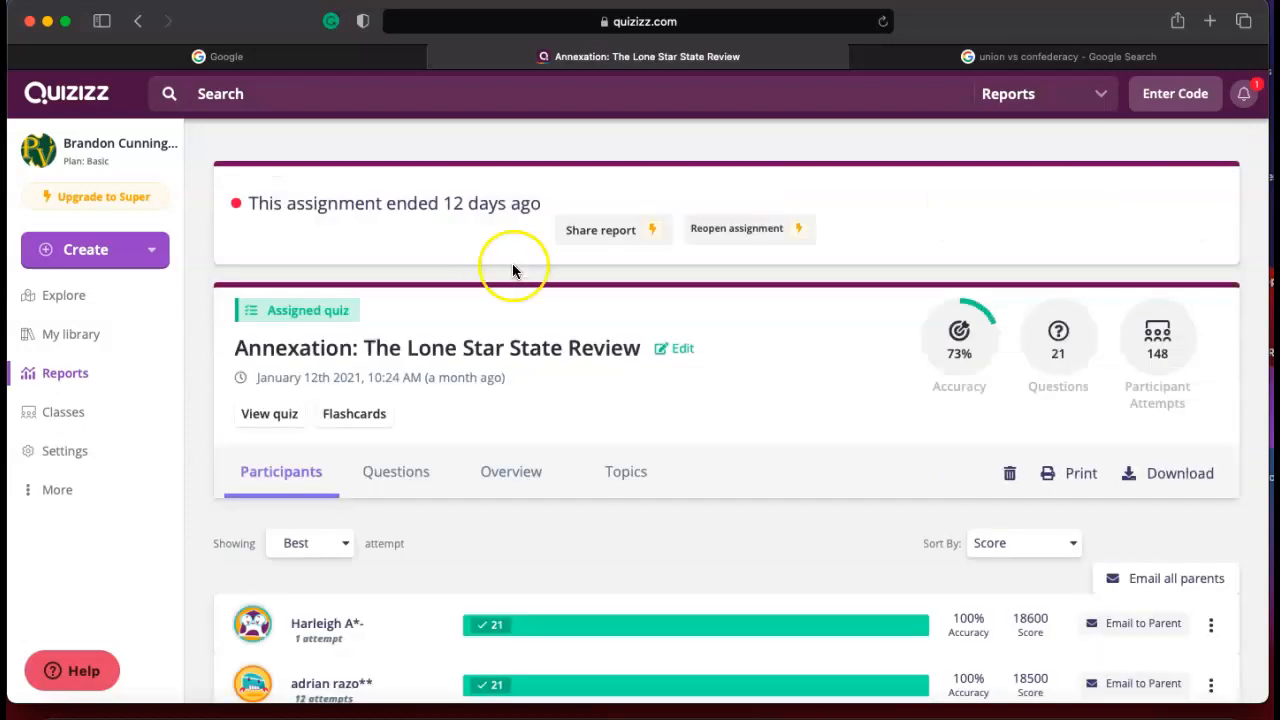
{"action": "scroll", "coordinate": [680, 523], "scroll_direction": "down", "scroll_amount": 2}
{"action": "scroll", "coordinate": [677, 566], "scroll_direction": "down", "scroll_amount": 10}
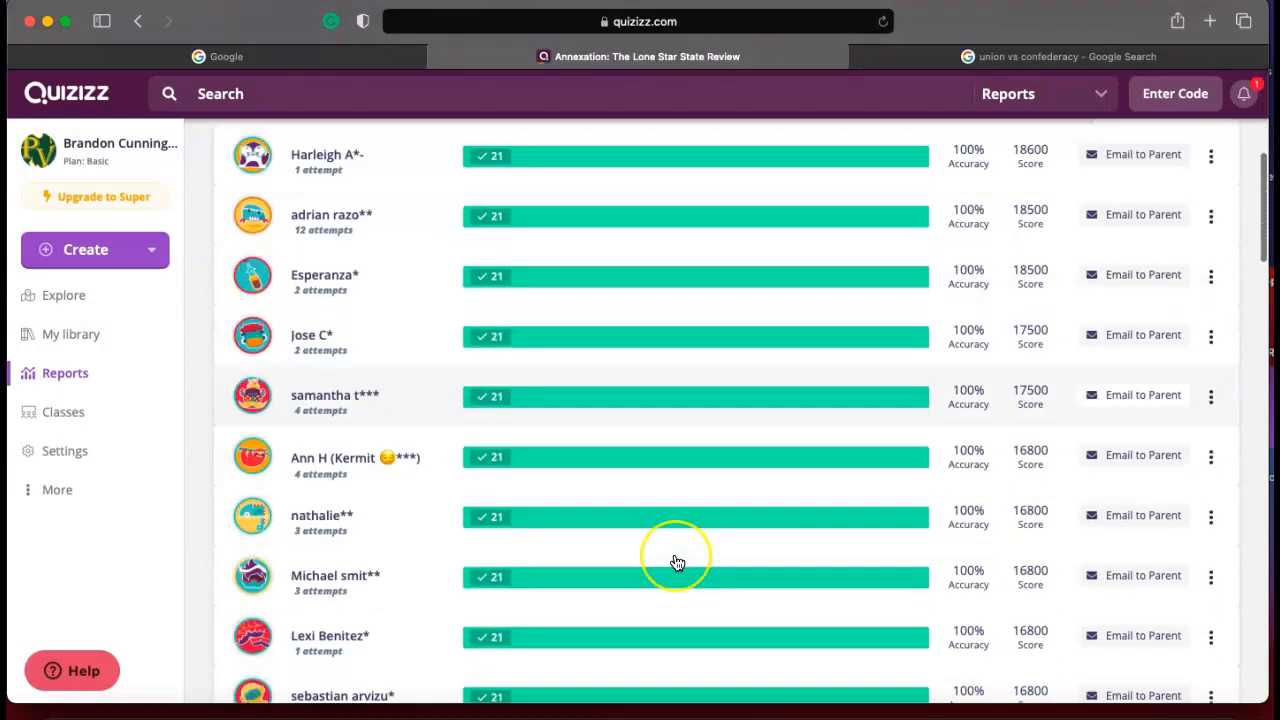
{"action": "scroll", "coordinate": [677, 563], "scroll_direction": "down", "scroll_amount": 10}
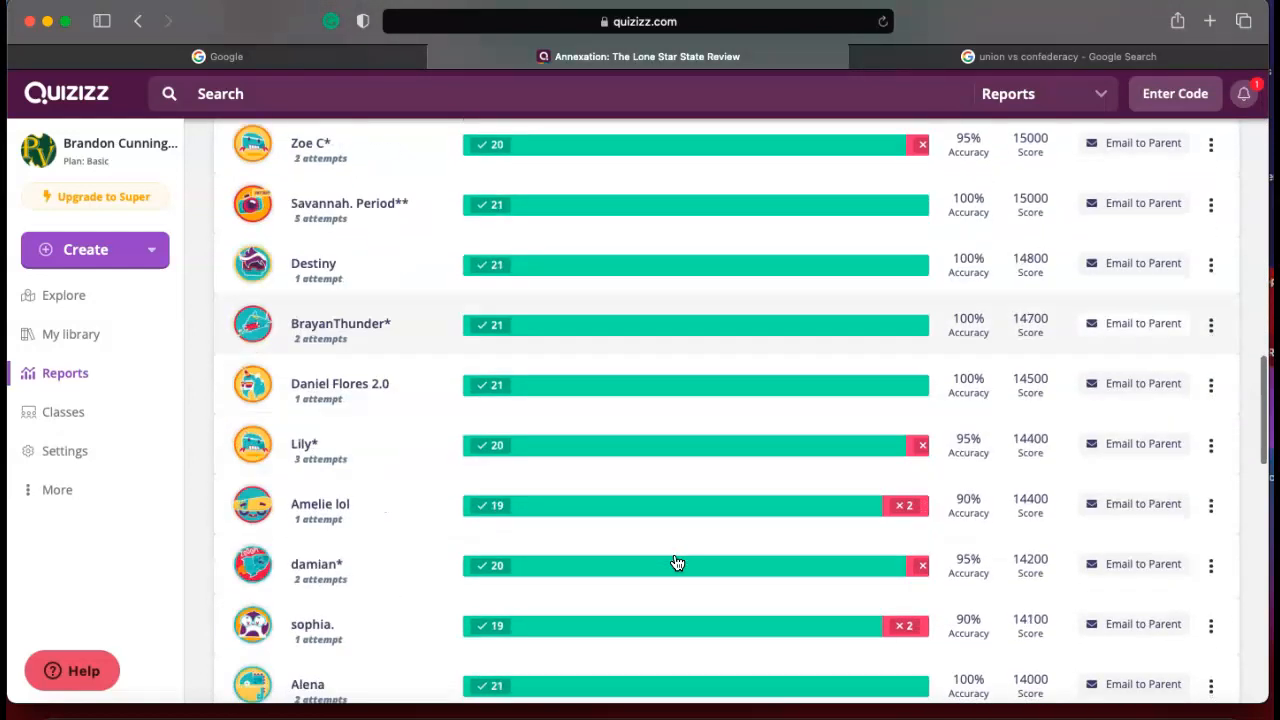
{"action": "scroll", "coordinate": [677, 563], "scroll_direction": "down", "scroll_amount": 5}
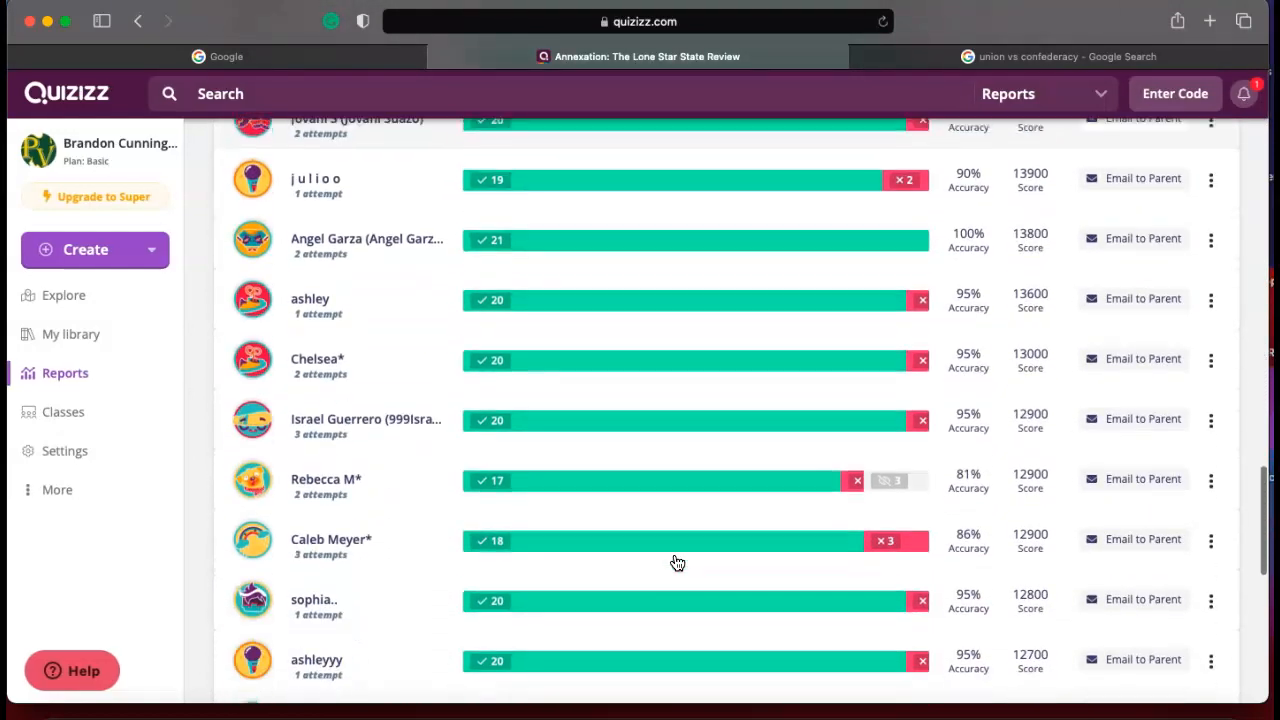
{"action": "scroll", "coordinate": [677, 563], "scroll_direction": "down", "scroll_amount": 4}
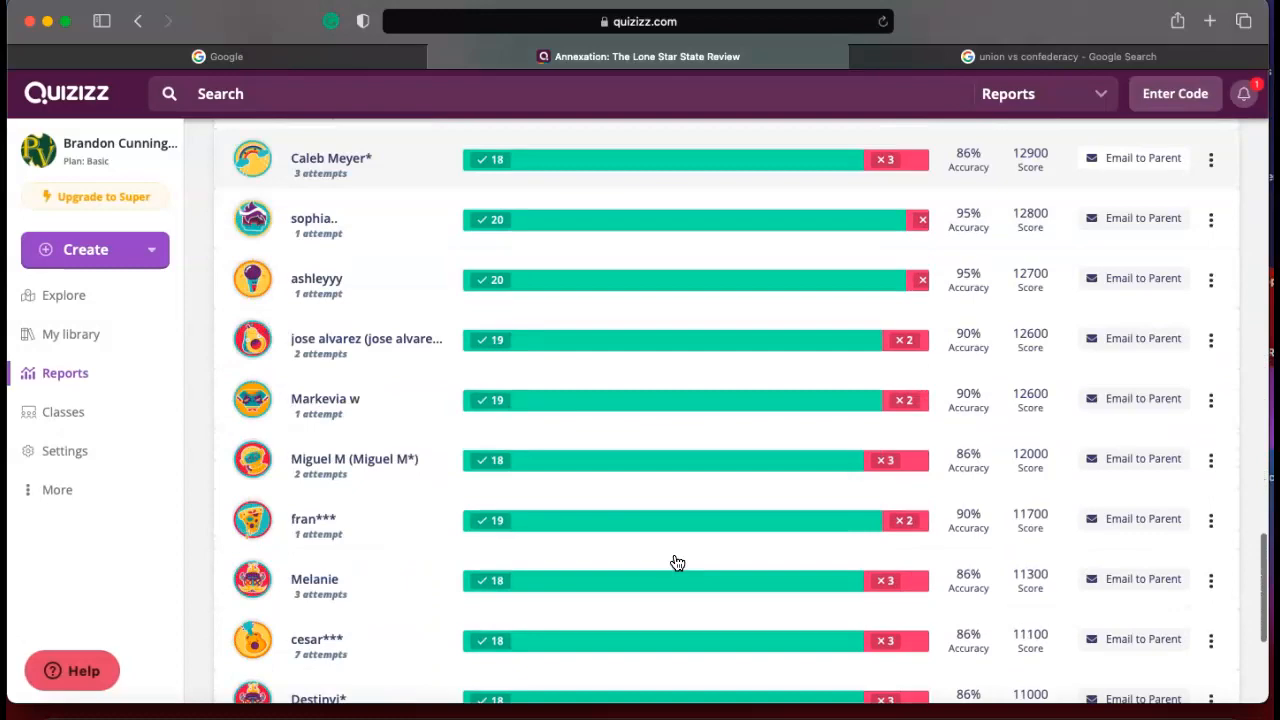
Open the first-listed participant's individual report and examine the result, points and time for each question.
{"action": "scroll", "coordinate": [600, 494], "scroll_direction": "up", "scroll_amount": 20}
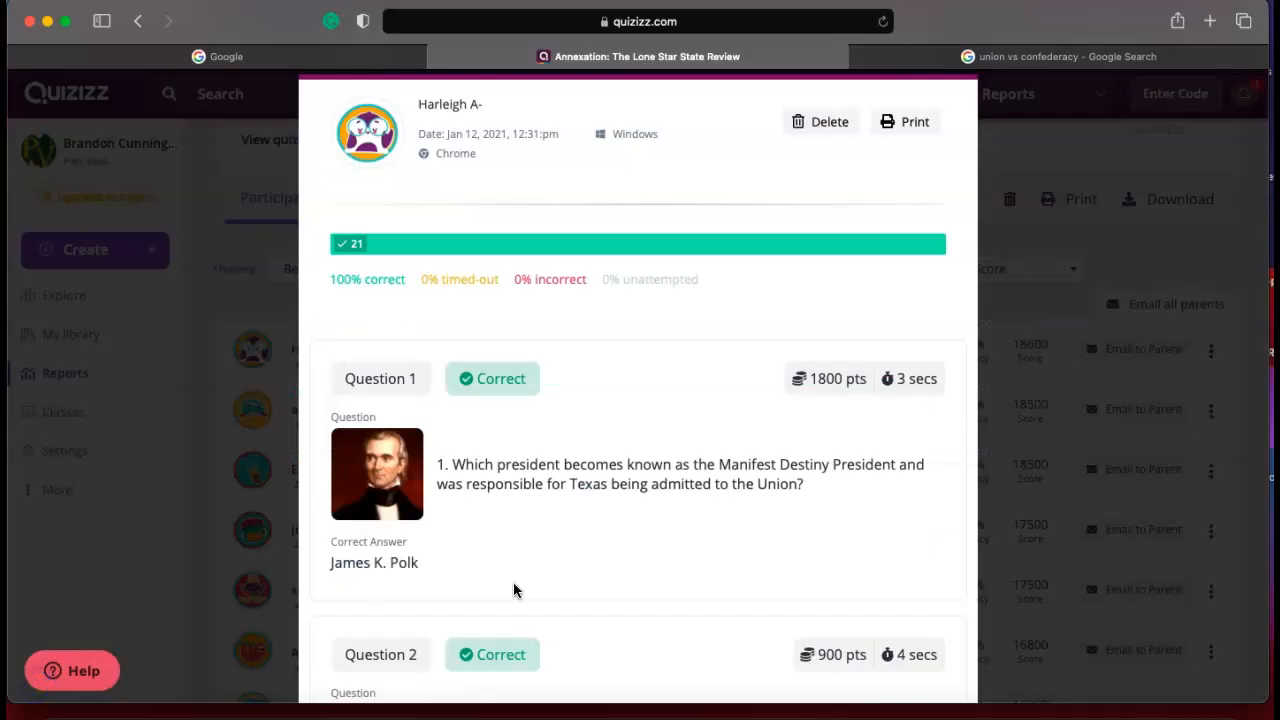
{"action": "left_click", "coordinate": [481, 184]}
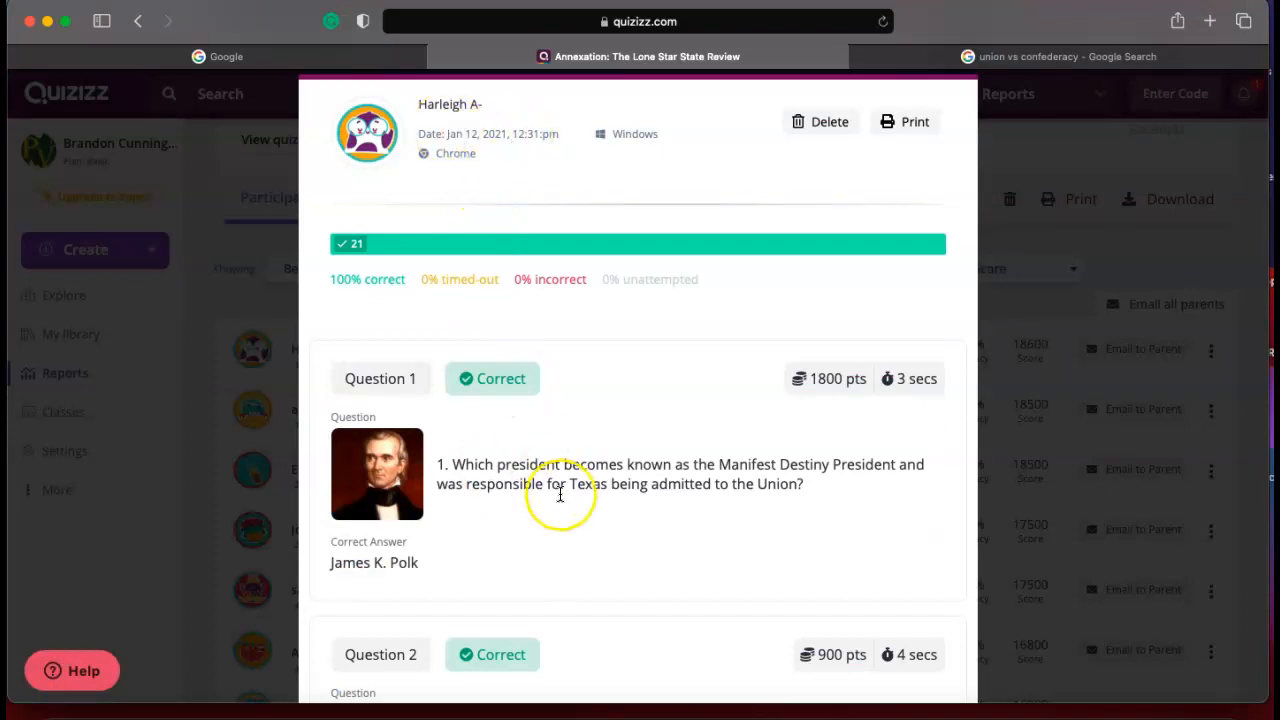
{"action": "scroll", "coordinate": [560, 494], "scroll_direction": "down", "scroll_amount": 7}
{"action": "scroll", "coordinate": [560, 494], "scroll_direction": "down", "scroll_amount": 10}
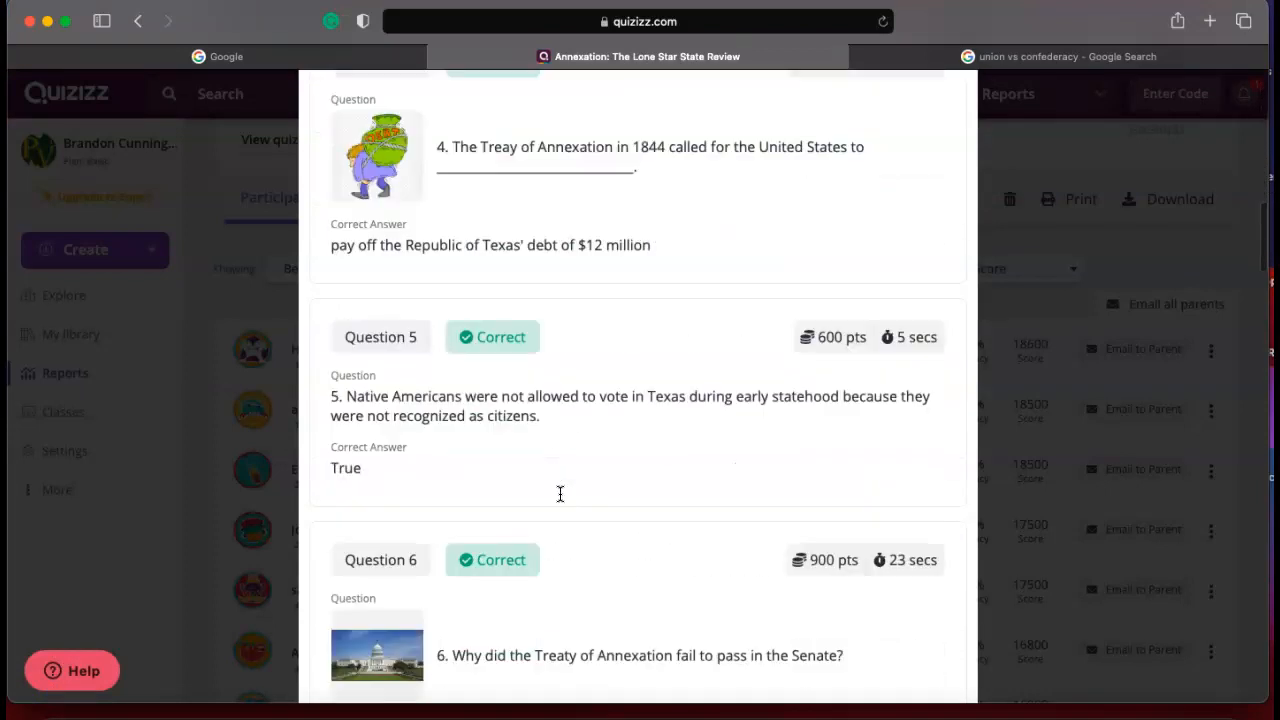
{"action": "scroll", "coordinate": [560, 494], "scroll_direction": "down", "scroll_amount": 3}
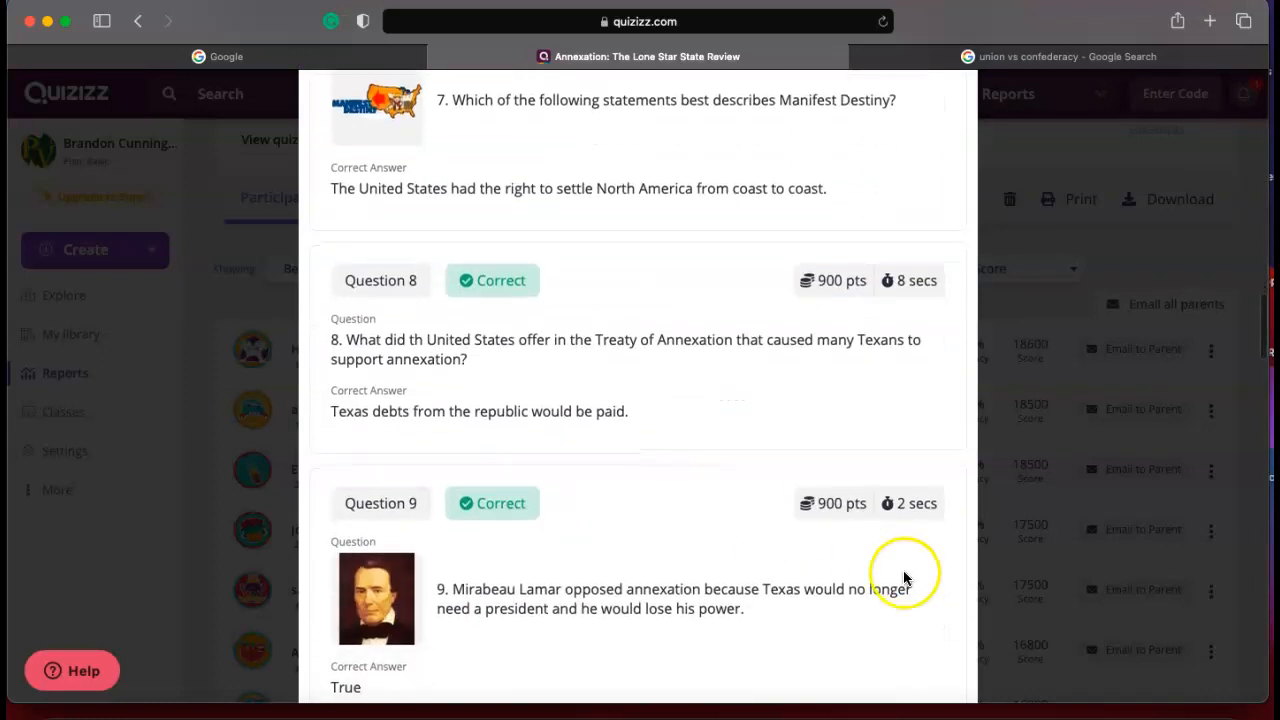
{"action": "scroll", "coordinate": [903, 517], "scroll_direction": "down", "scroll_amount": 8}
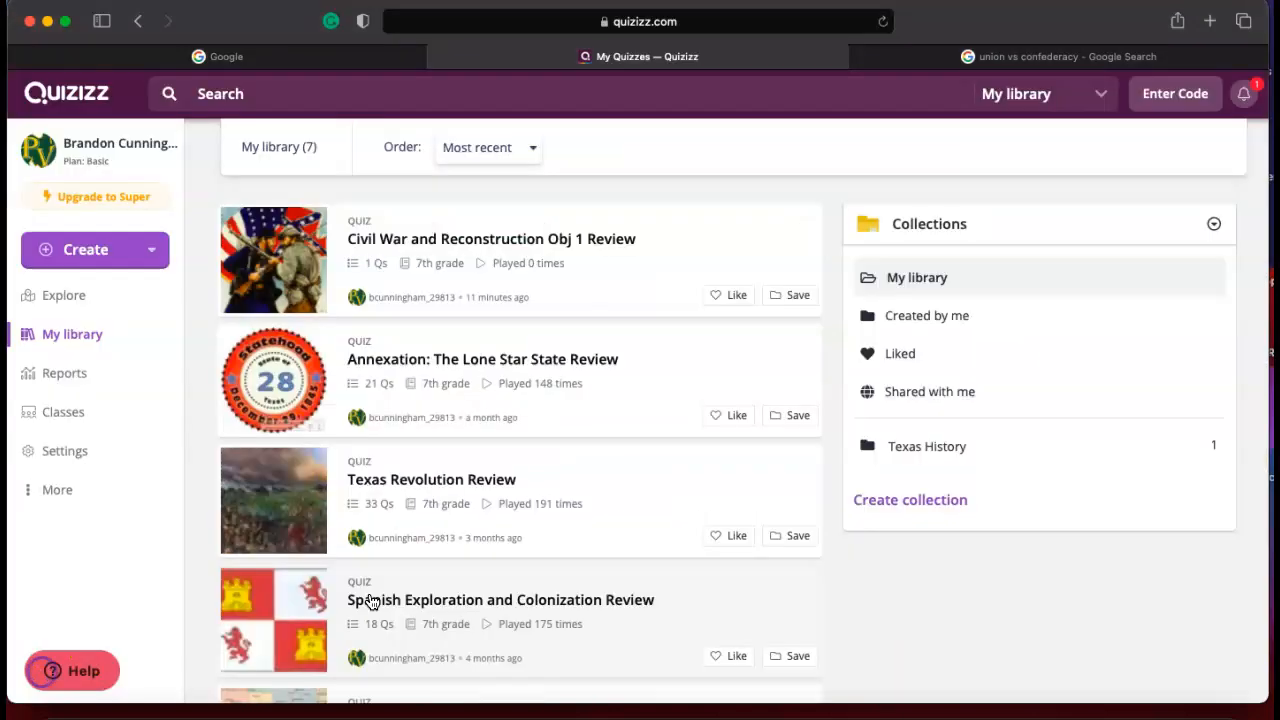
Search the public Quizizz library for quizzes on "civil war and reconstruction".
{"action": "left_click", "coordinate": [367, 556]}
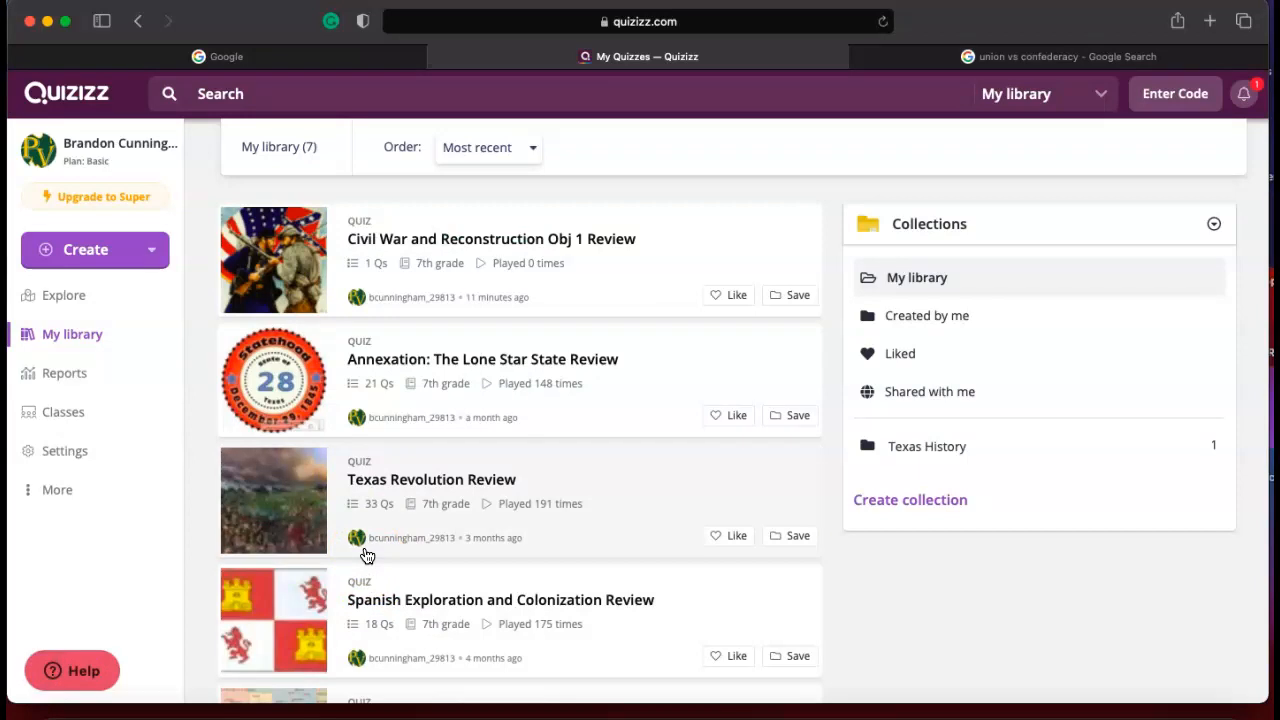
{"action": "left_click", "coordinate": [101, 303]}
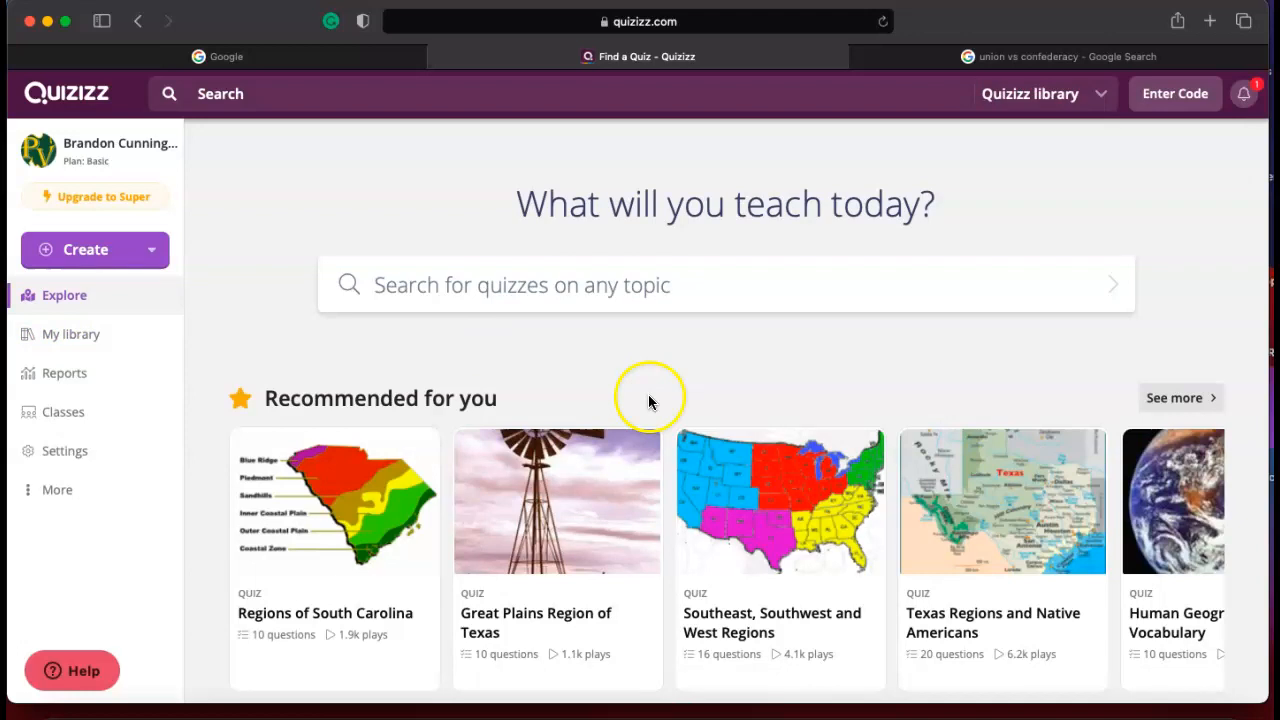
{"action": "left_click", "coordinate": [505, 288]}
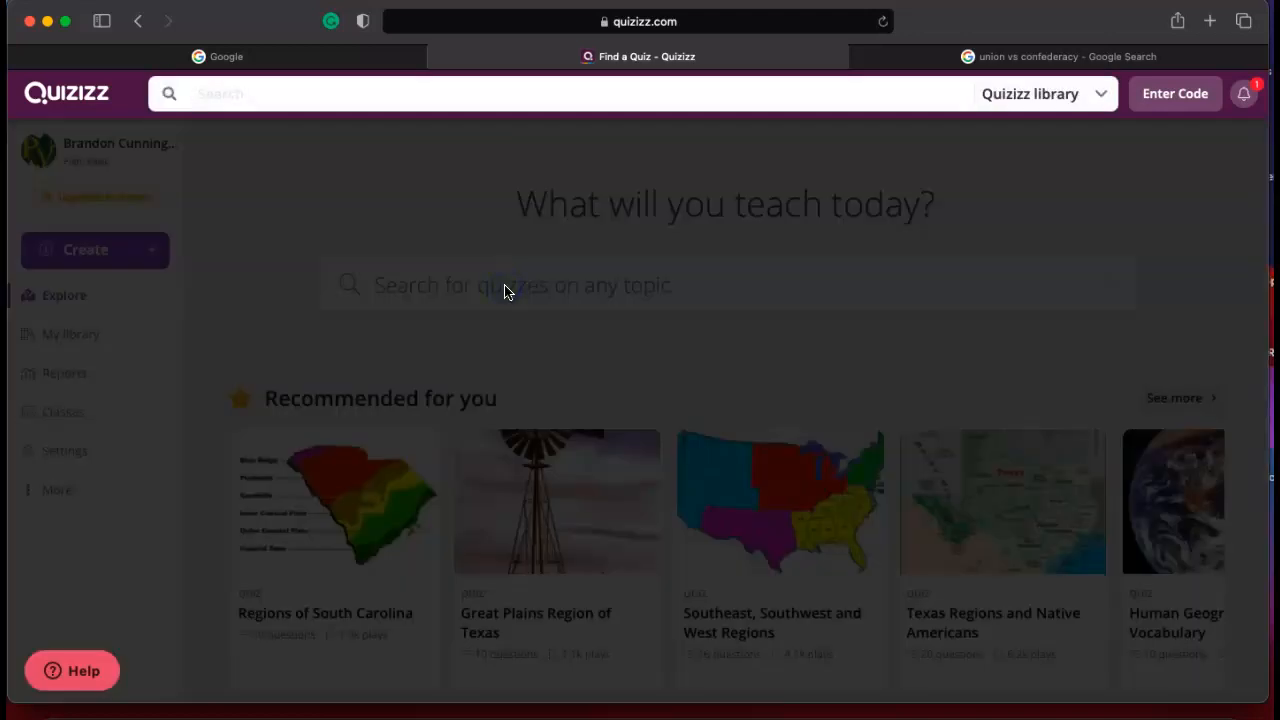
{"action": "type", "text": "Civil War and"}
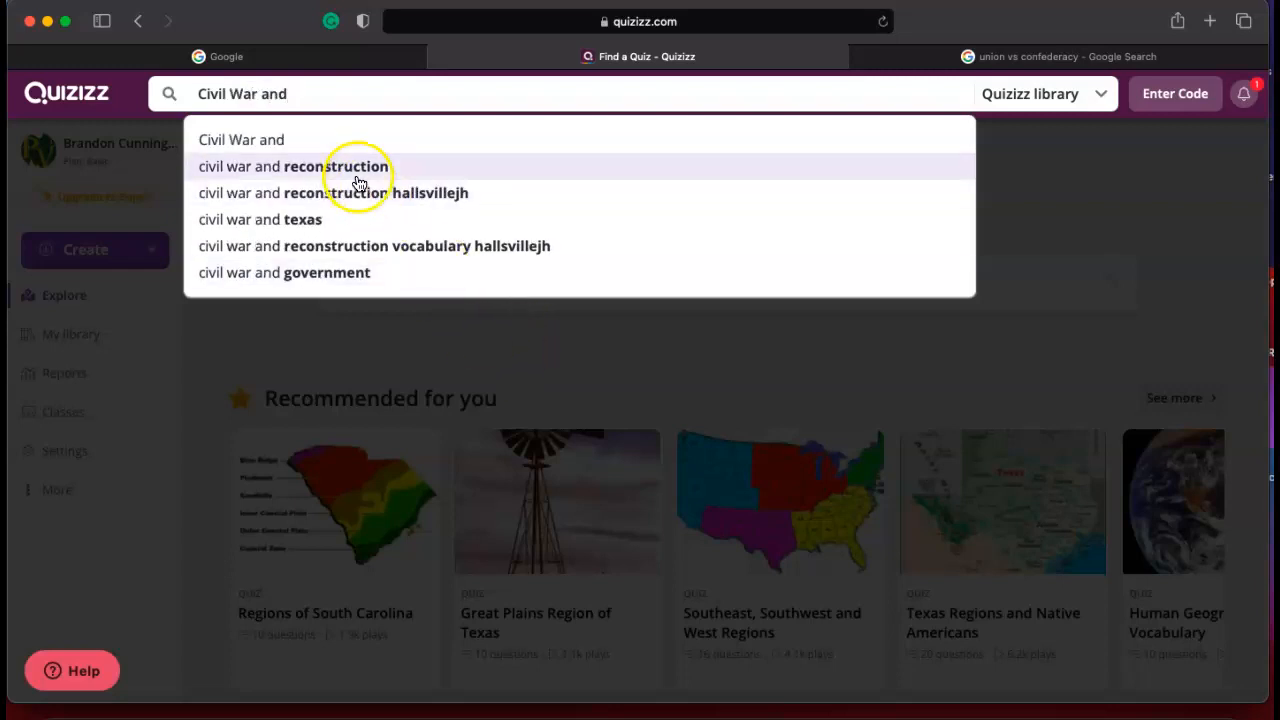
{"action": "left_click", "coordinate": [357, 168]}
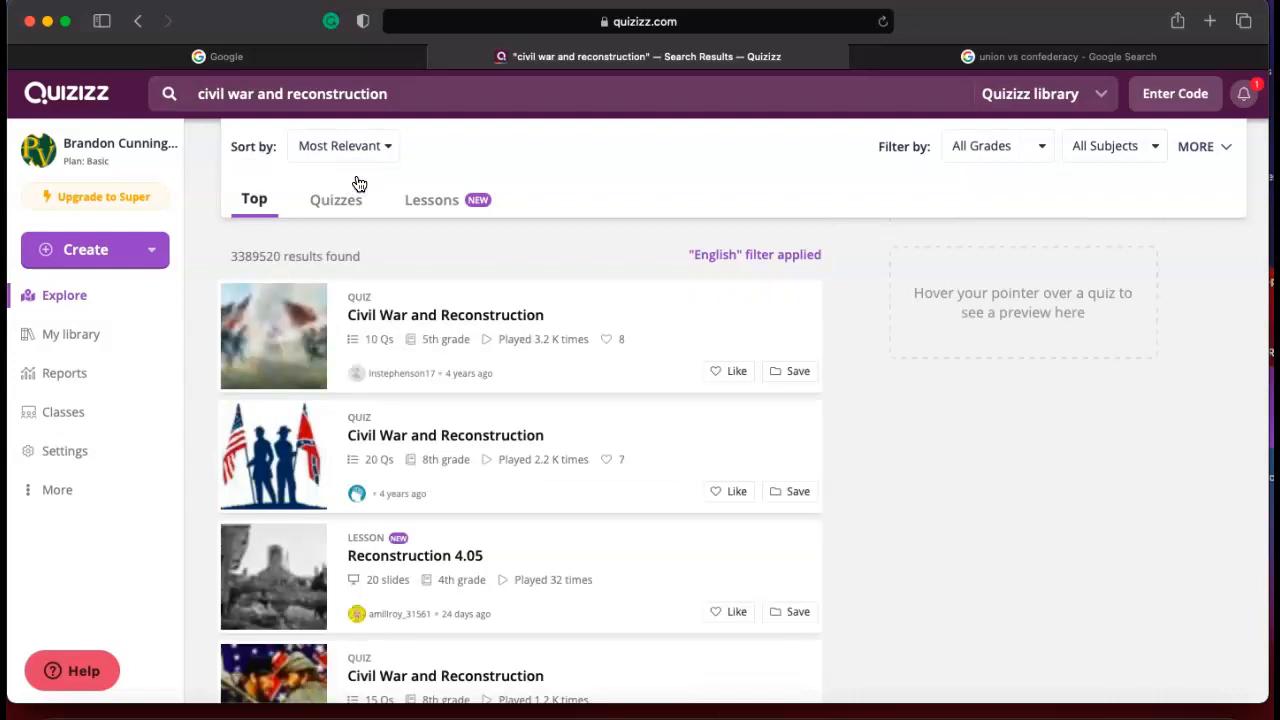
Preview the questions of several Civil War quizzes in the search results, including the 8th grade ones and Civil War Review.
{"action": "mouse_move", "coordinate": [465, 373]}
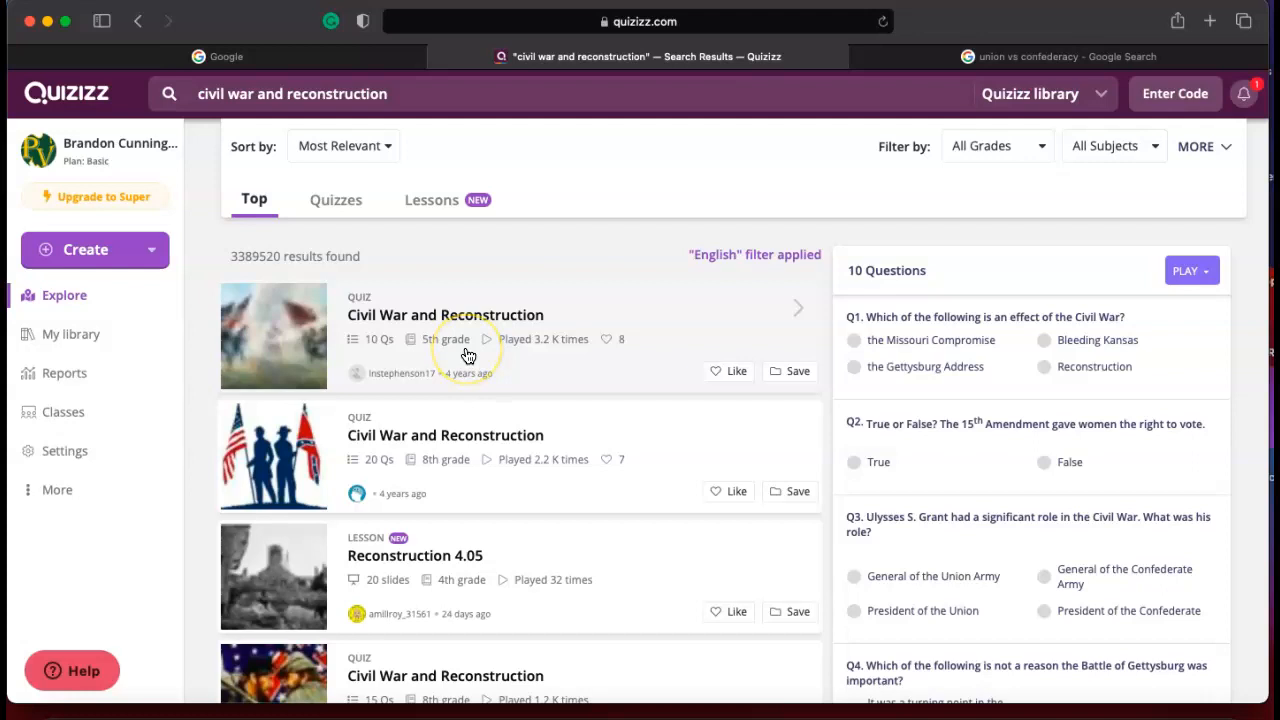
{"action": "left_click", "coordinate": [458, 486]}
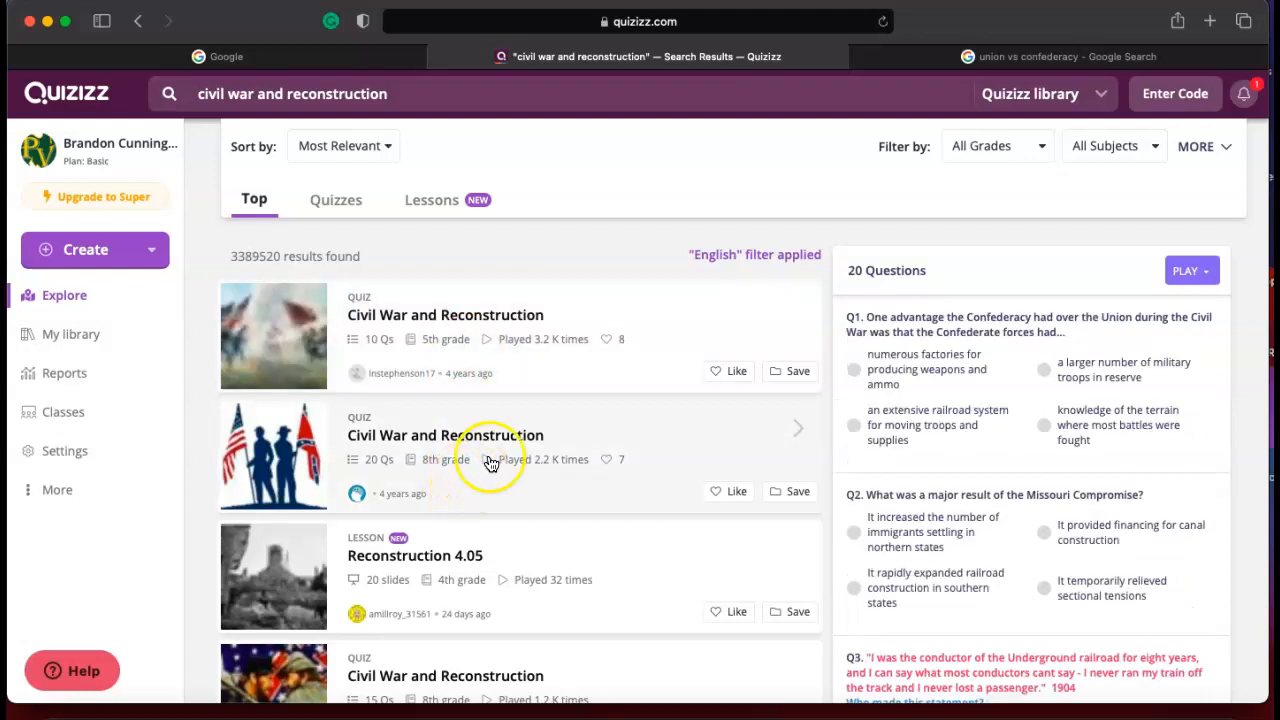
{"action": "scroll", "coordinate": [490, 463], "scroll_direction": "down", "scroll_amount": 3}
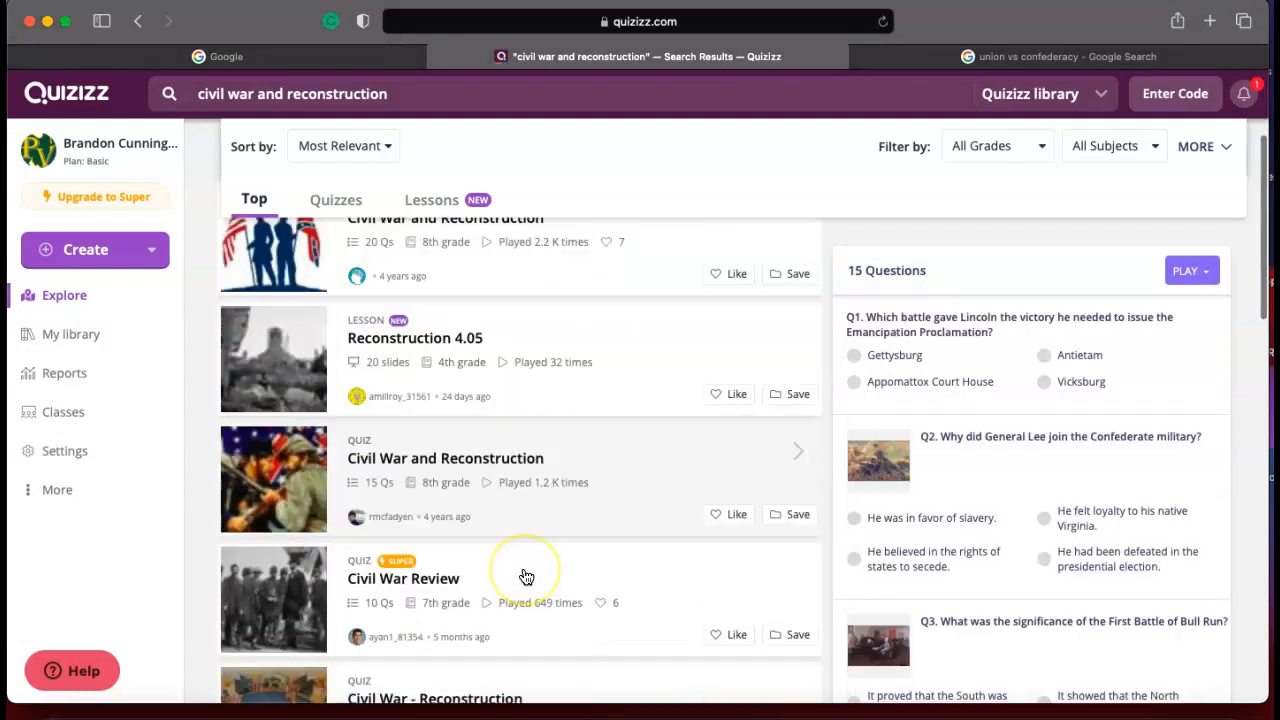
{"action": "left_click", "coordinate": [526, 577]}
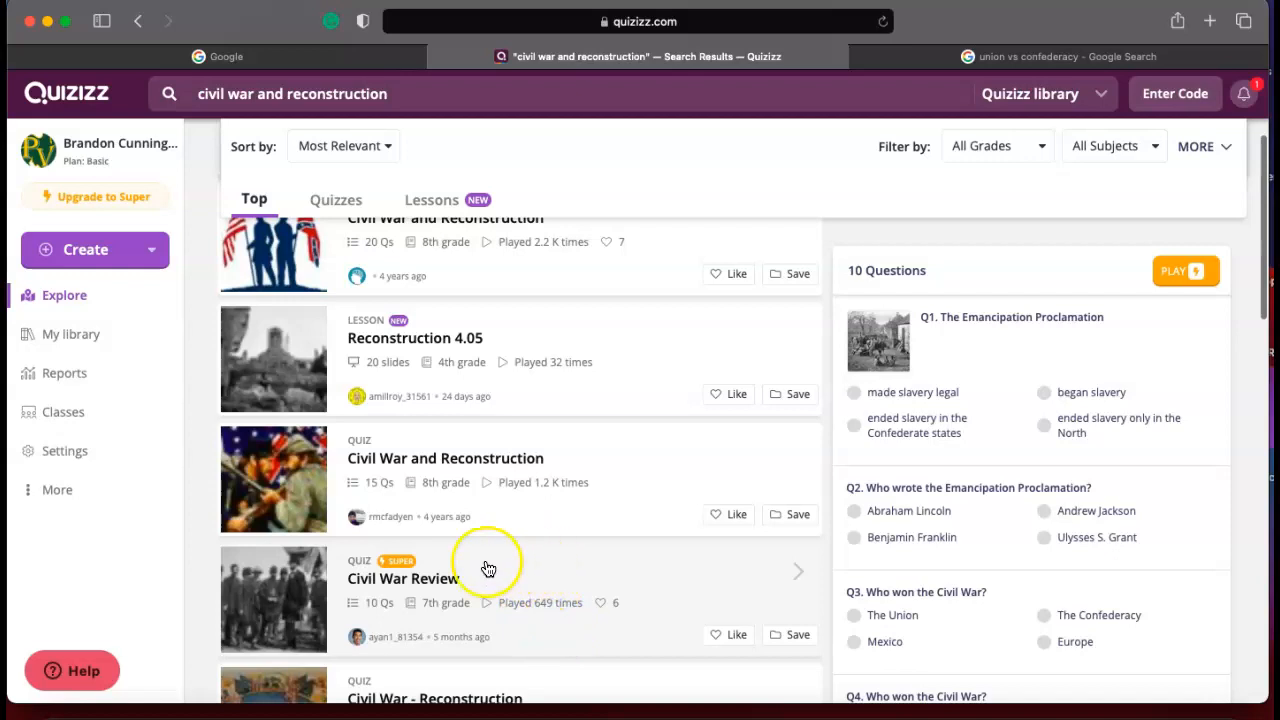
{"action": "scroll", "coordinate": [490, 575], "scroll_direction": "down", "scroll_amount": 1}
{"action": "scroll", "coordinate": [507, 521], "scroll_direction": "up", "scroll_amount": 1}
{"action": "scroll", "coordinate": [509, 521], "scroll_direction": "down", "scroll_amount": 1}
{"action": "scroll", "coordinate": [534, 526], "scroll_direction": "up", "scroll_amount": 1}
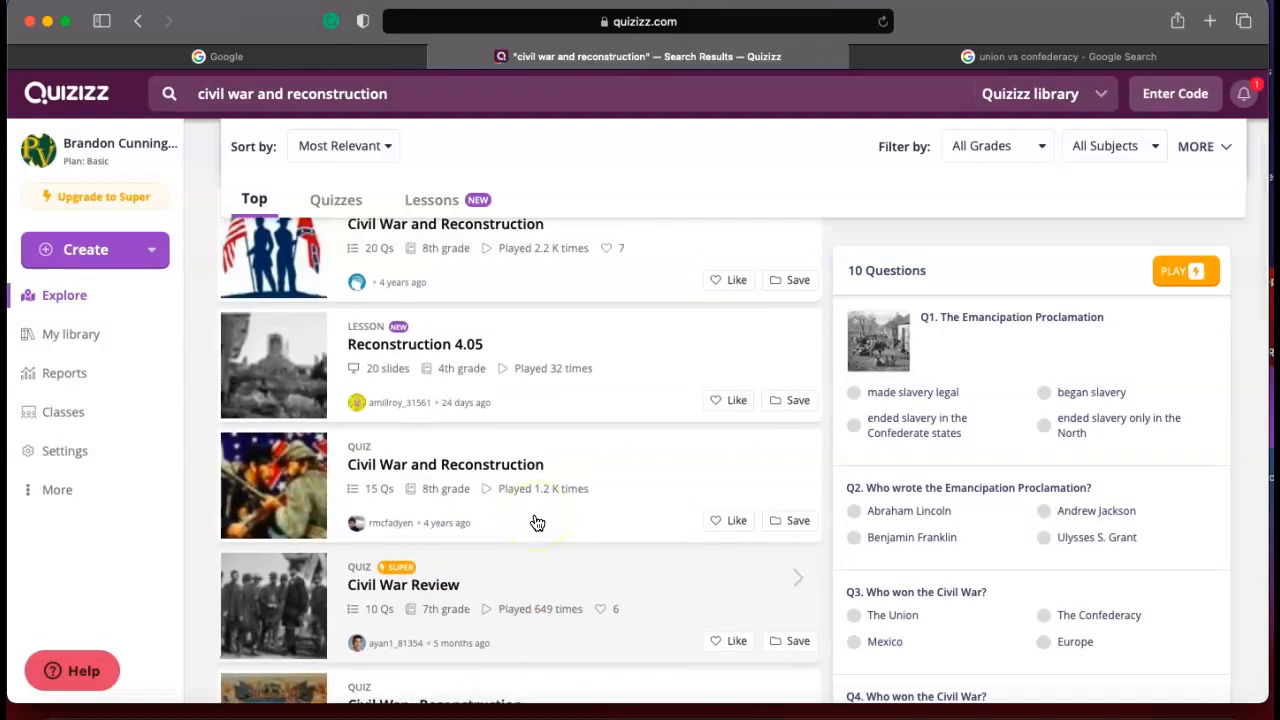
{"action": "left_click", "coordinate": [529, 460]}
{"action": "scroll", "coordinate": [532, 460], "scroll_direction": "up", "scroll_amount": 5}
Open the 10-question 5th grade Civil War and Reconstruction quiz and examine its live quiz and homework options.
{"action": "left_click", "coordinate": [524, 357]}
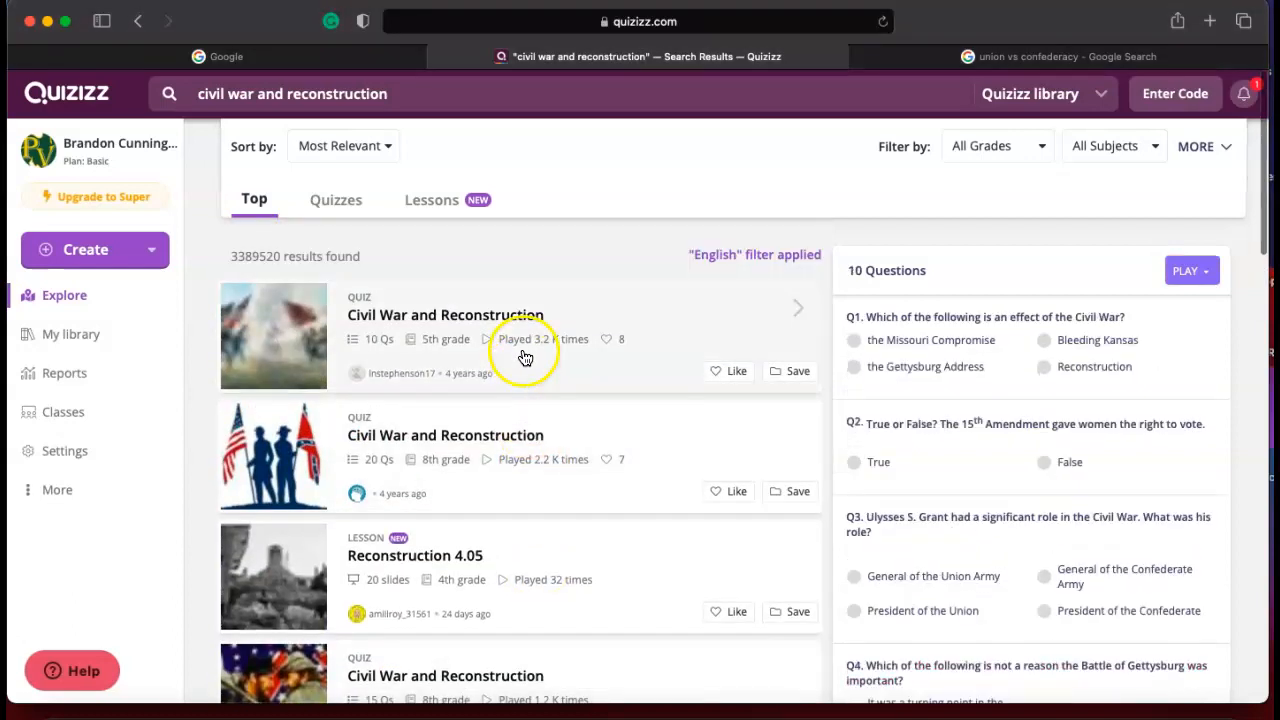
{"action": "left_click", "coordinate": [524, 357]}
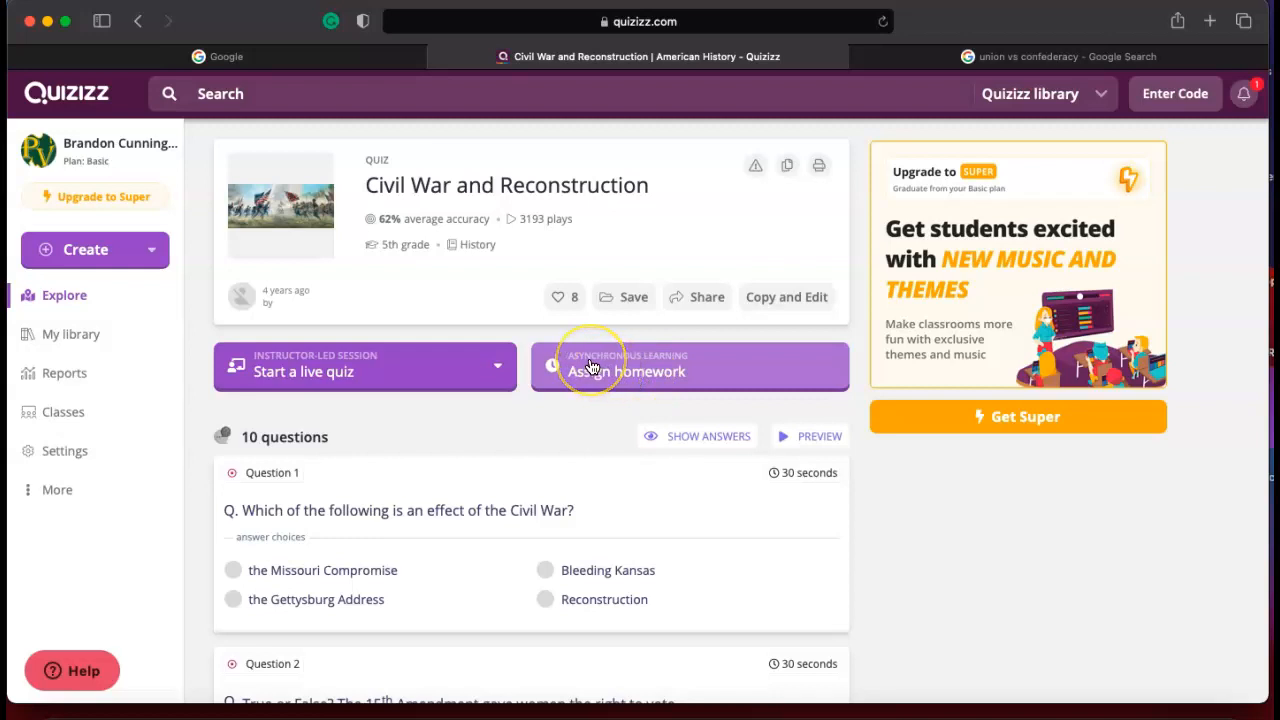
{"action": "left_click", "coordinate": [372, 380]}
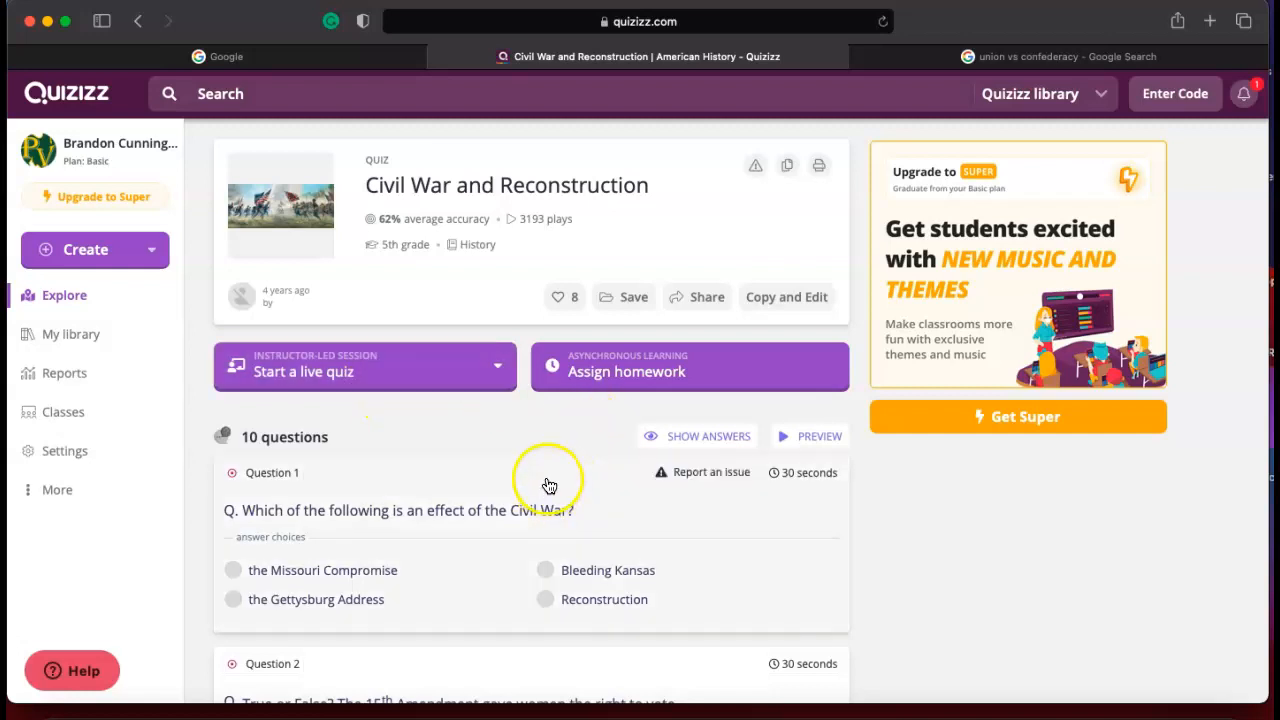
Leave the quiz for the Classes page and examine the options for connecting Google Classroom and creating a class.
{"action": "left_click", "coordinate": [70, 670]}
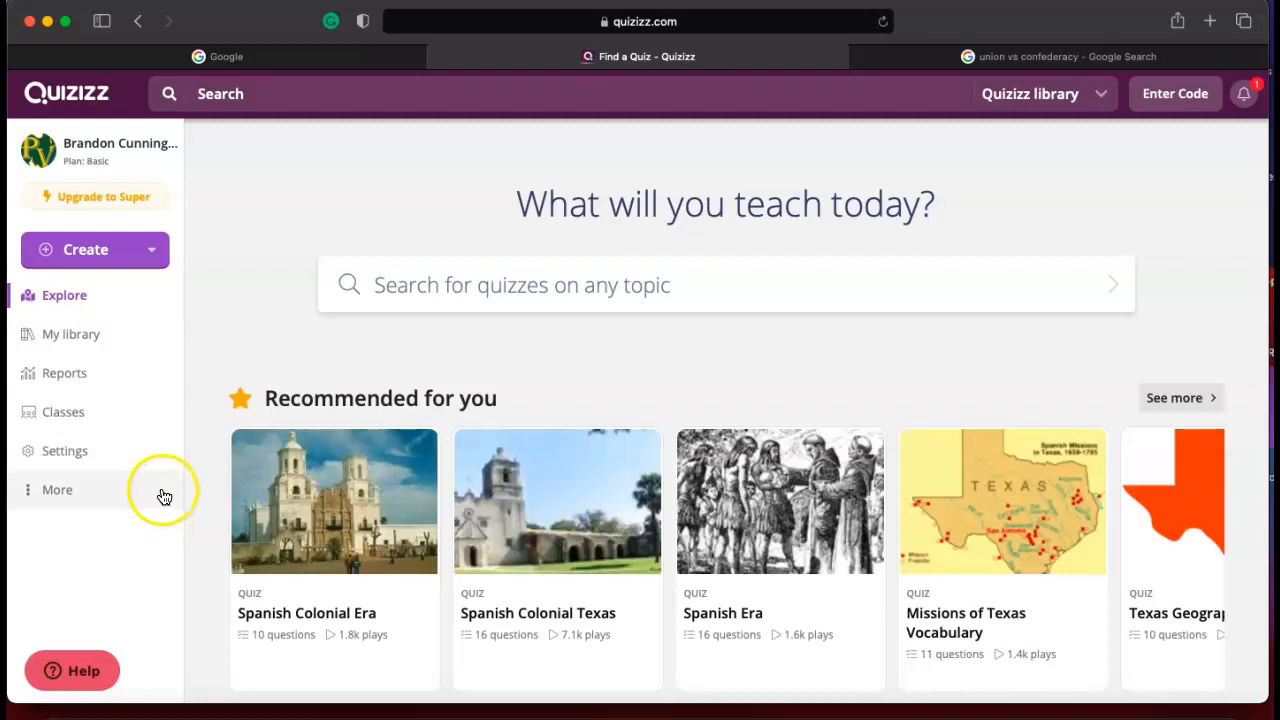
{"action": "left_click", "coordinate": [110, 425]}
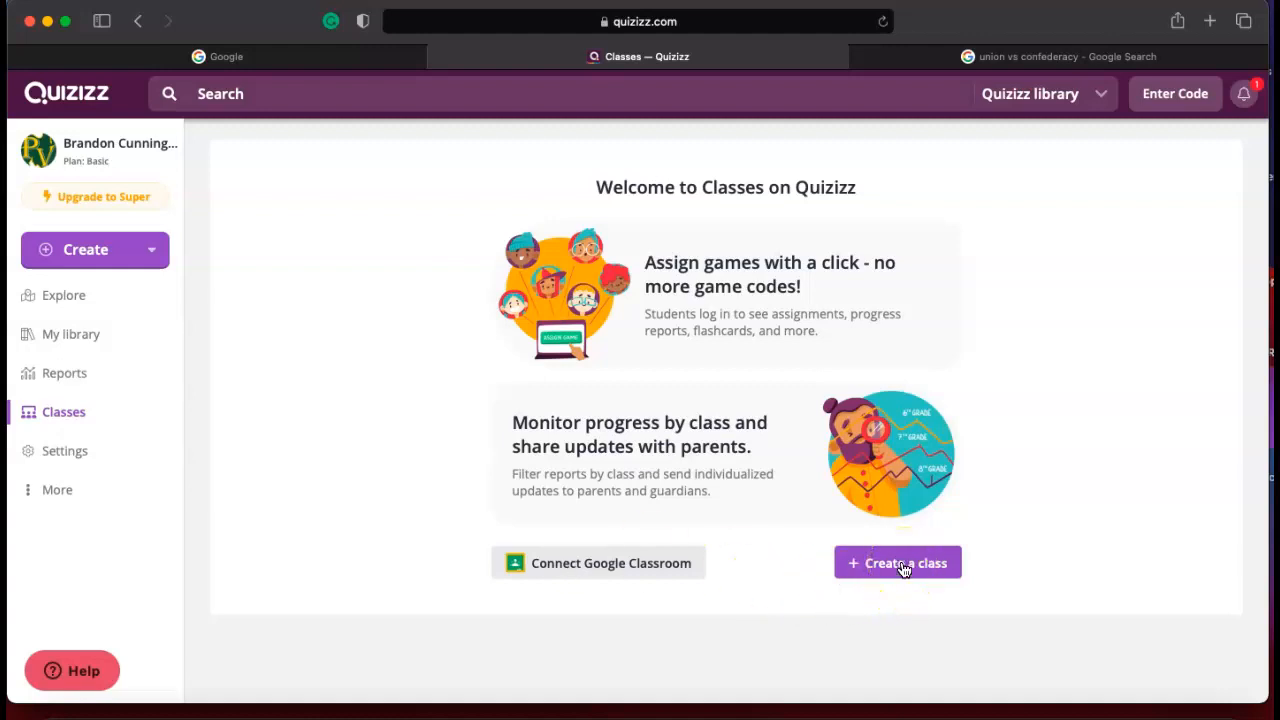
{"action": "left_click", "coordinate": [63, 671]}
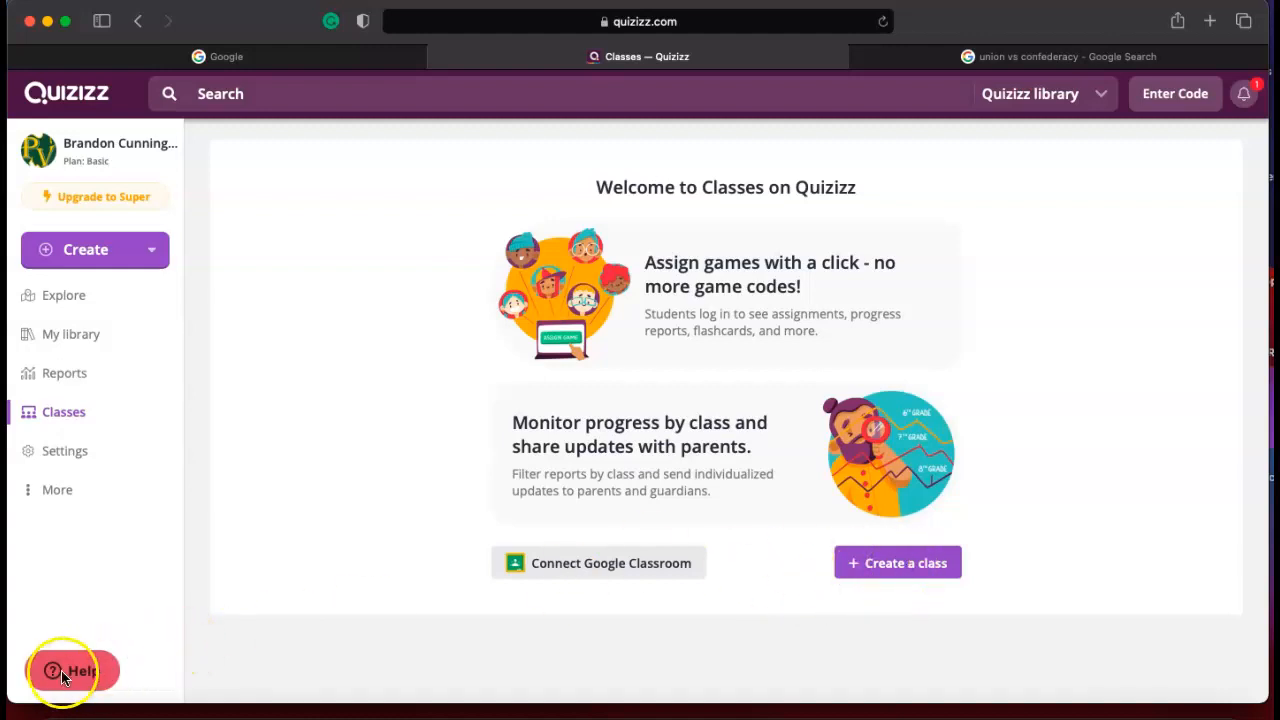